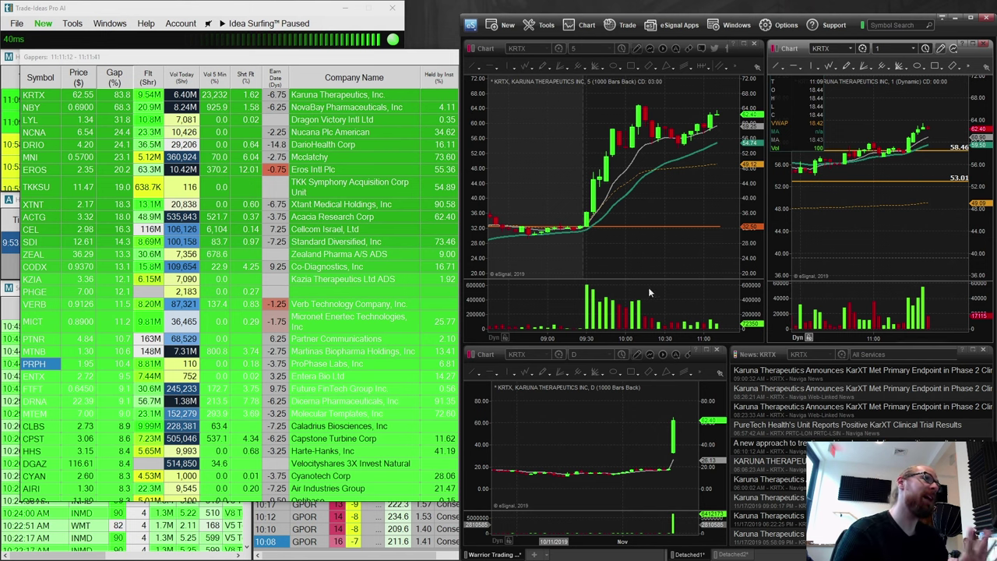
Set the Gappers scan's time frame to the historical date 9:12 AM 11/18/2019.
scroll(608, 180, down, 5)
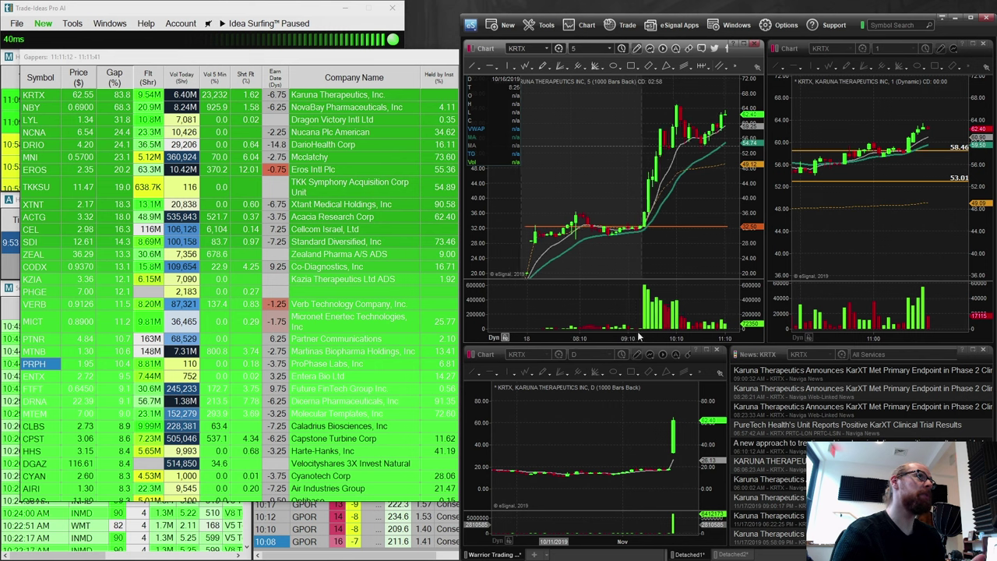
click(203, 58)
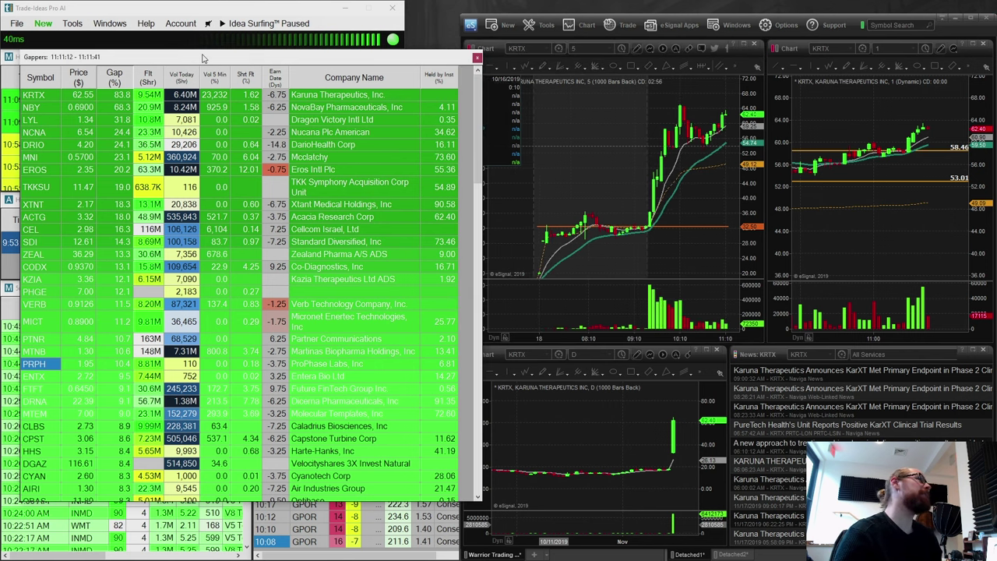
right_click(331, 92)
mouse_move(390, 126)
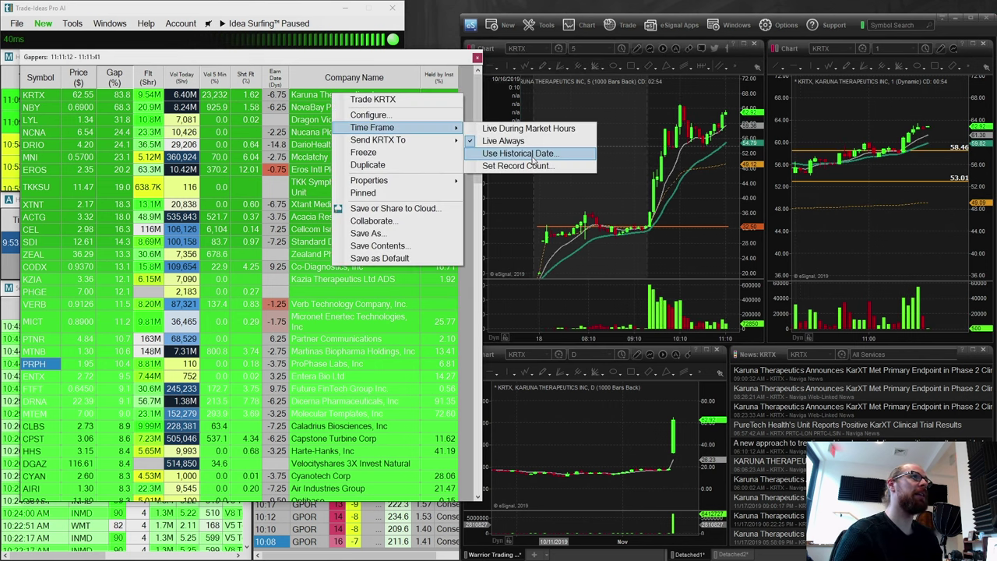
click(532, 153)
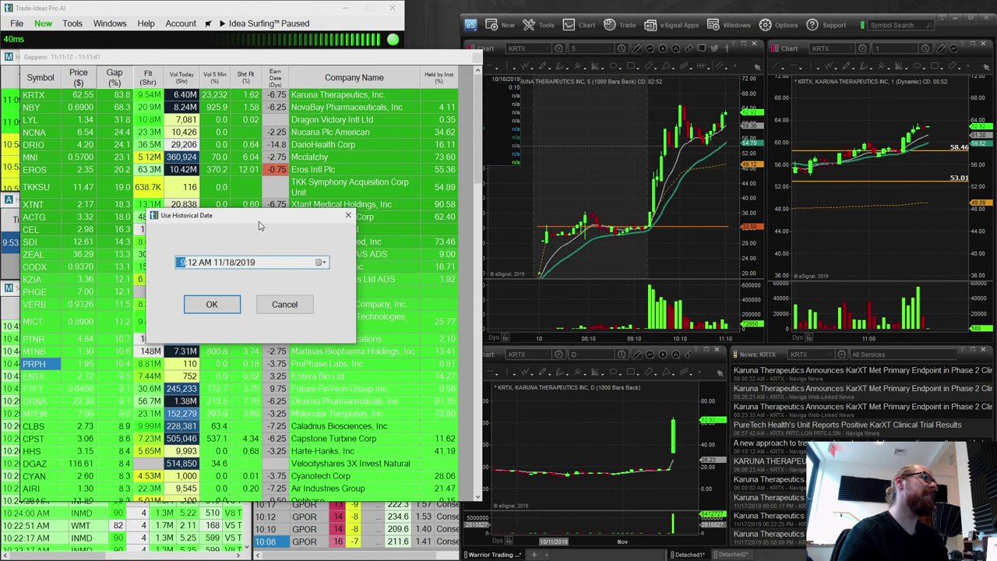
click(212, 304)
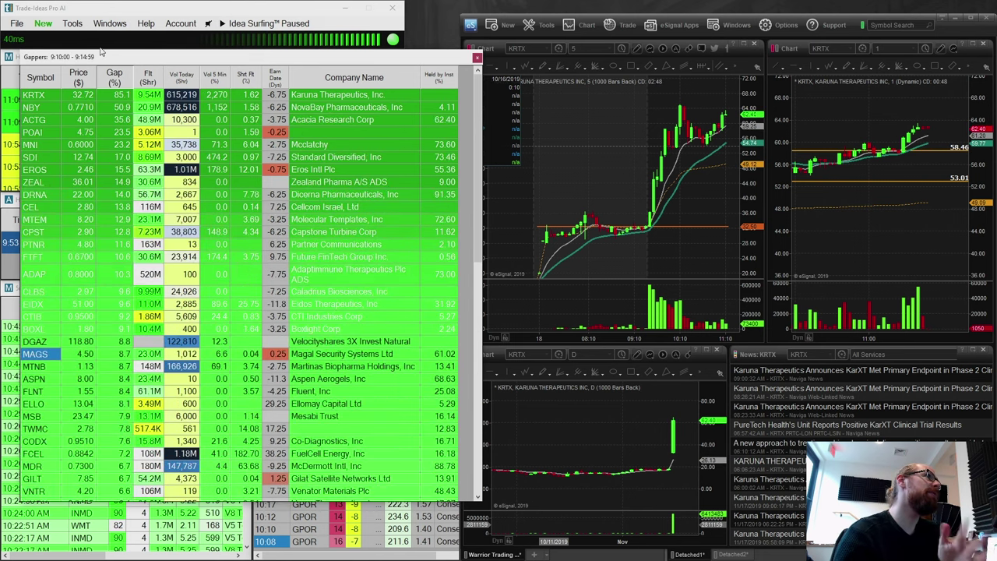
Shift the 5-minute KRTX chart back to the 11/18/2019 premarket session and stretch its price scale.
click(601, 164)
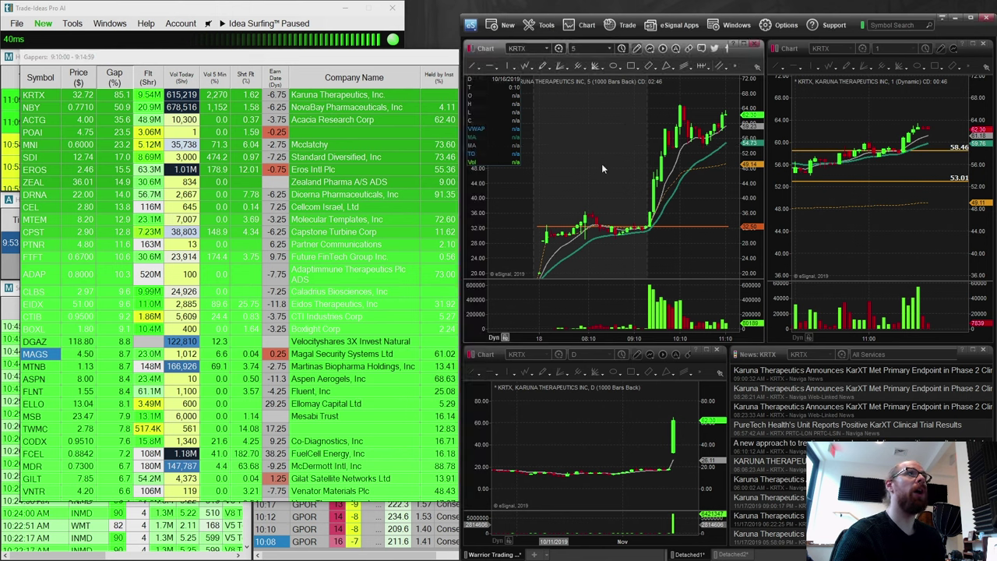
drag(638, 175, 683, 156)
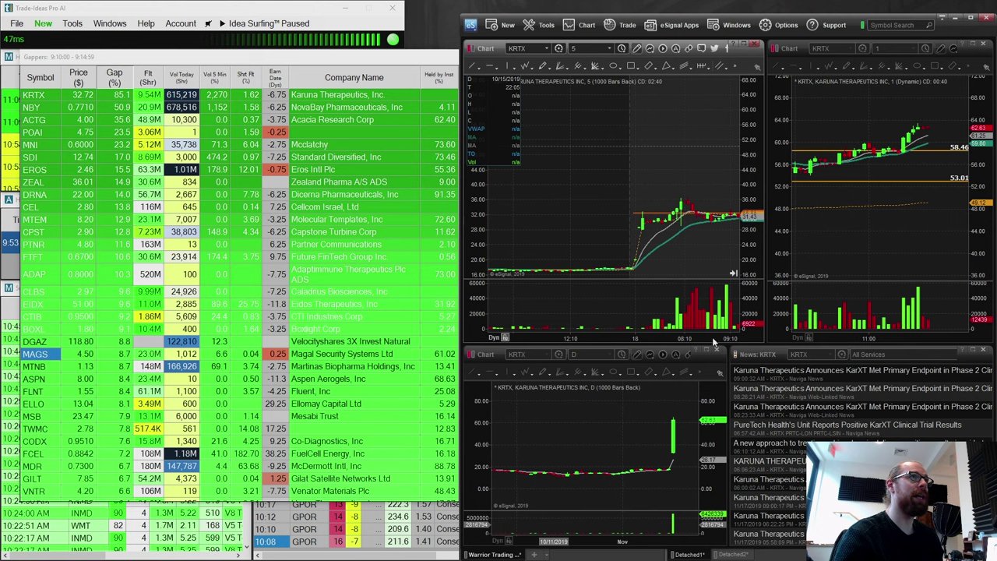
scroll(715, 343, up, 2)
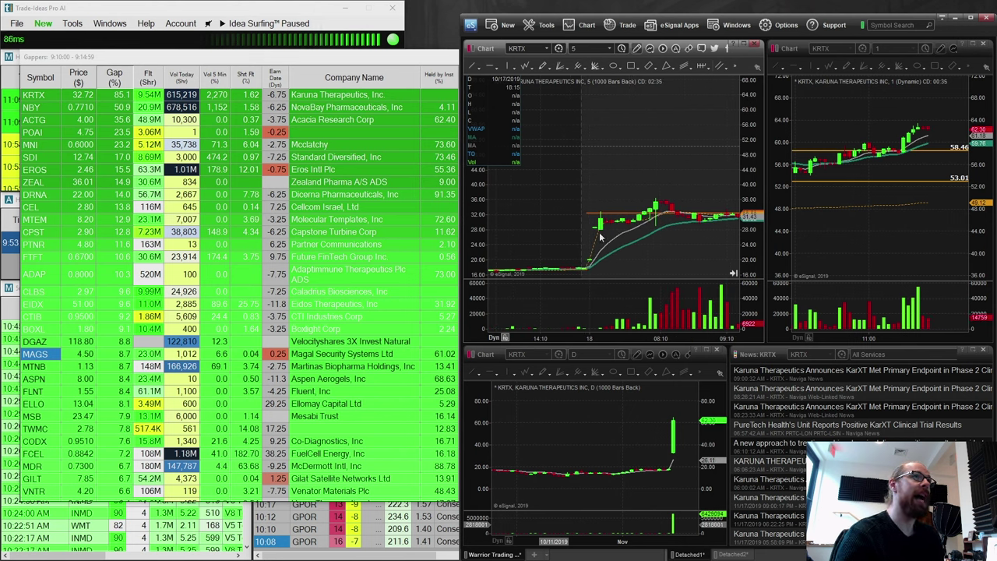
drag(761, 245, 761, 226)
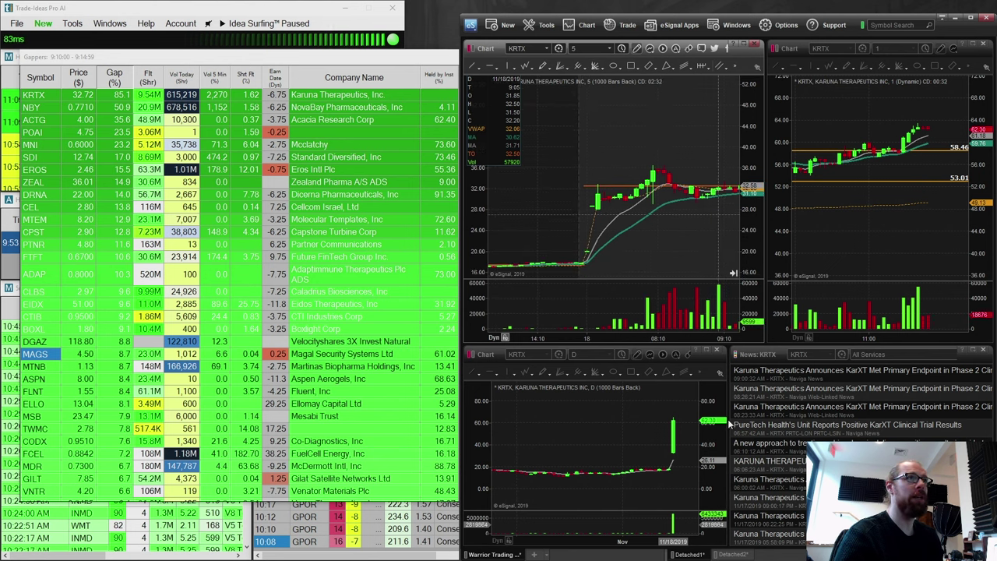
Widen the KRTX news pane to read the headlines, and give the width back to the daily chart.
drag(730, 421, 634, 421)
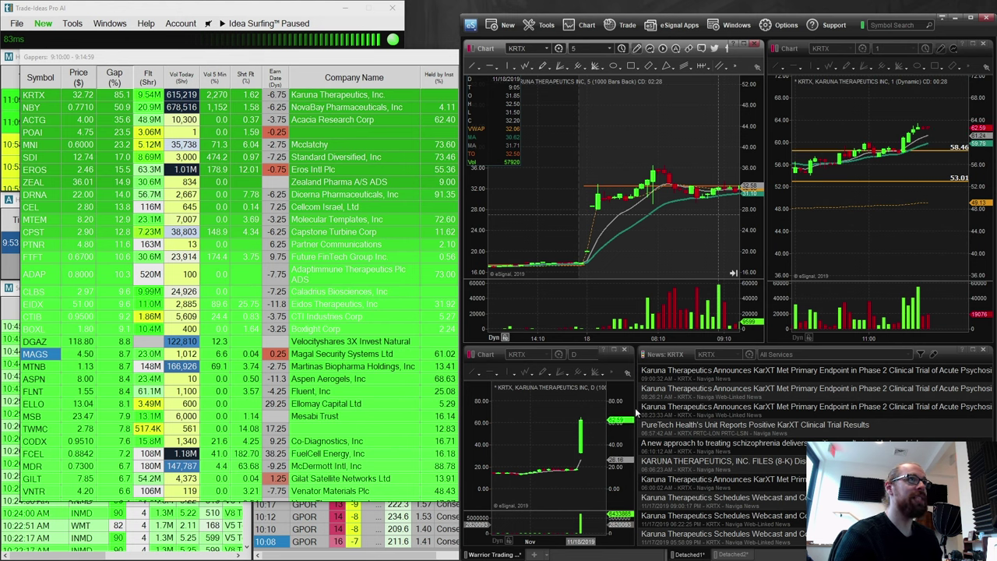
drag(636, 414, 763, 415)
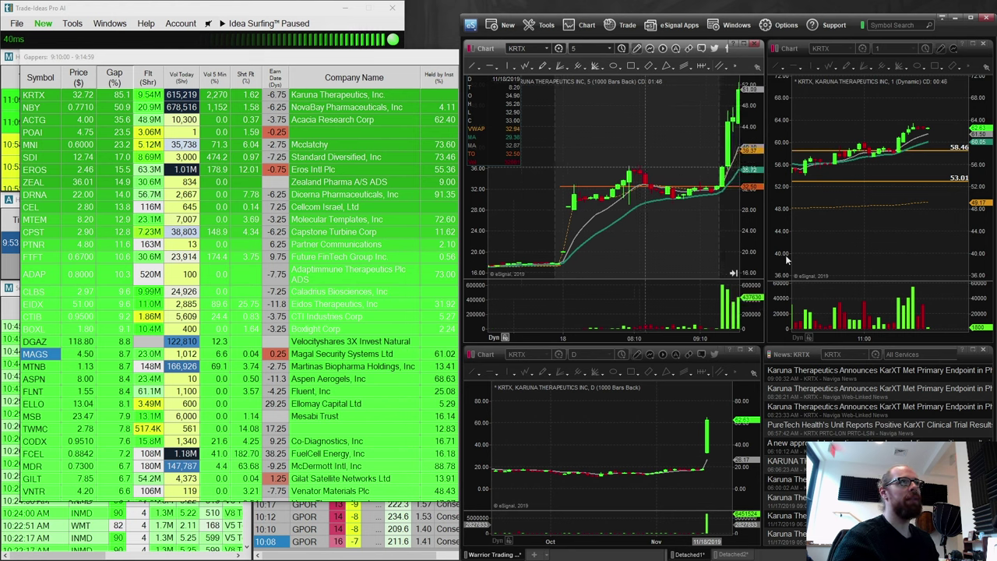
Widen the 1-minute KRTX chart at the 5-minute chart's expense and shift it back to the 9:30 market open.
drag(765, 238, 708, 242)
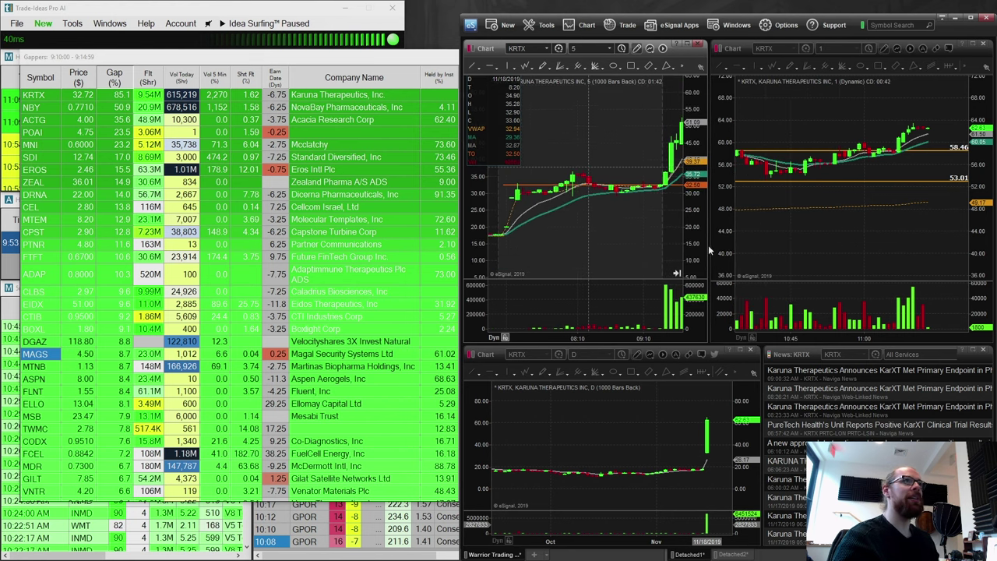
drag(709, 245, 601, 244)
drag(691, 332, 838, 333)
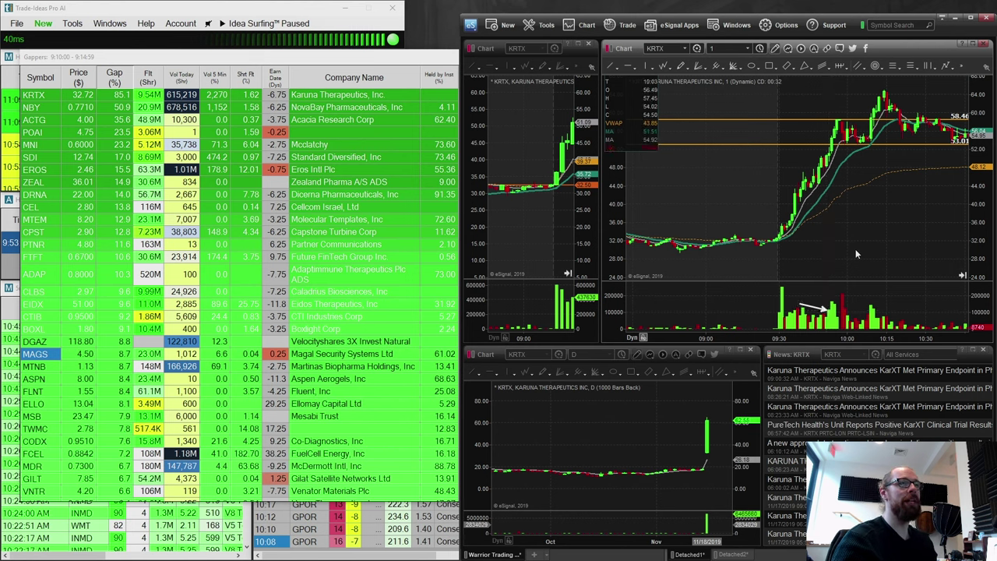
drag(824, 341, 721, 347)
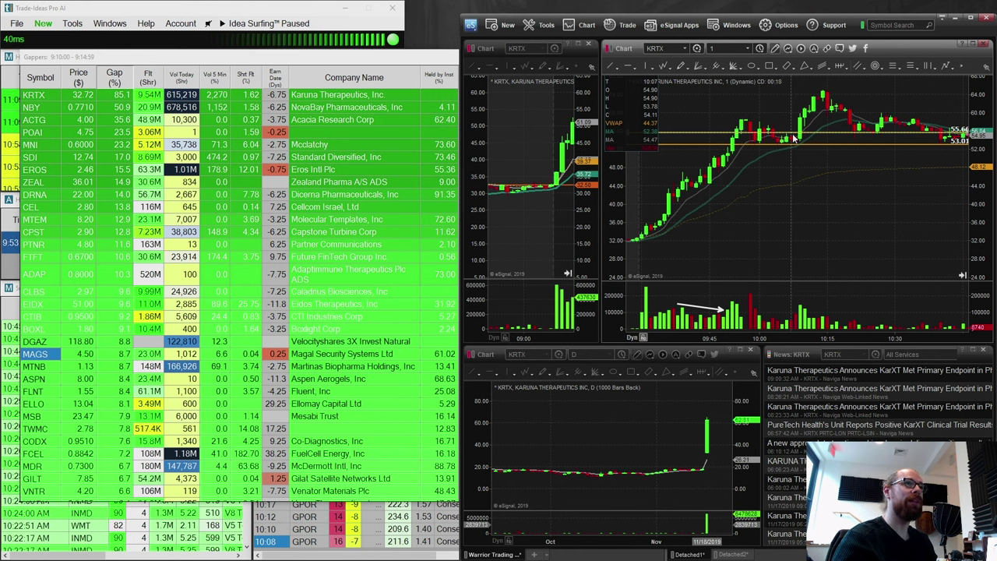
scroll(676, 333, down, 3)
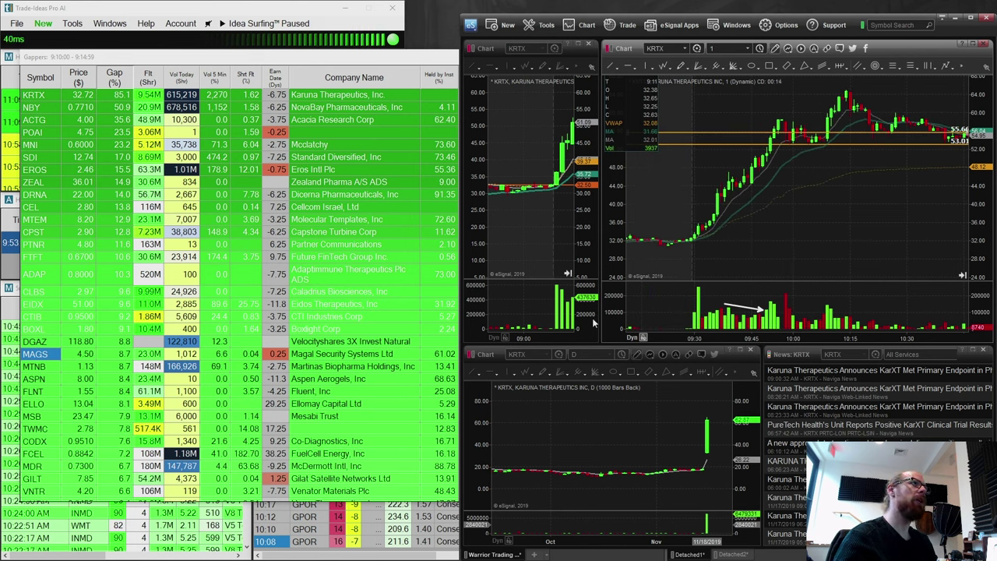
Switch to the trading session recording in the video player, go back to 0:00:36 and play it.
click(511, 487)
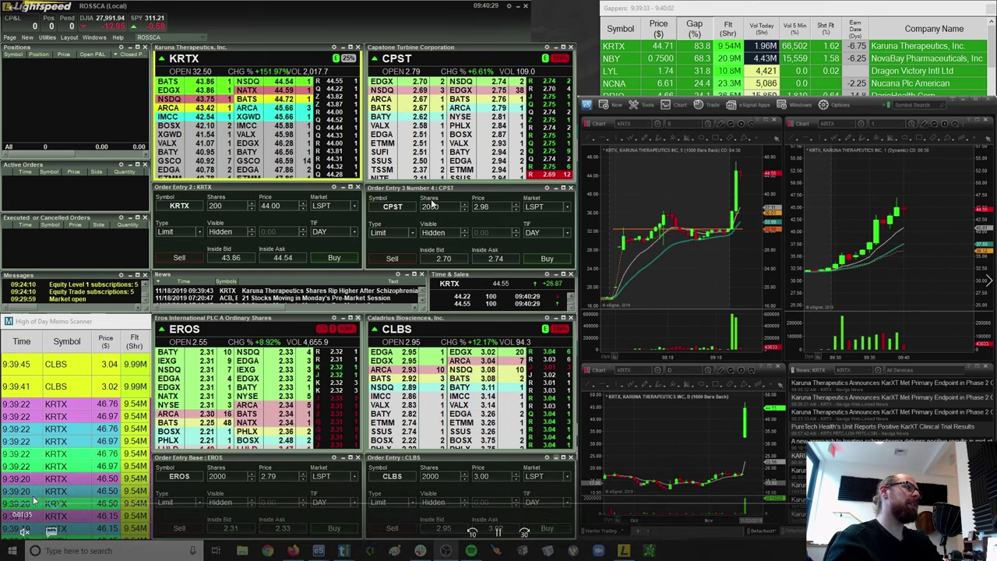
click(31, 508)
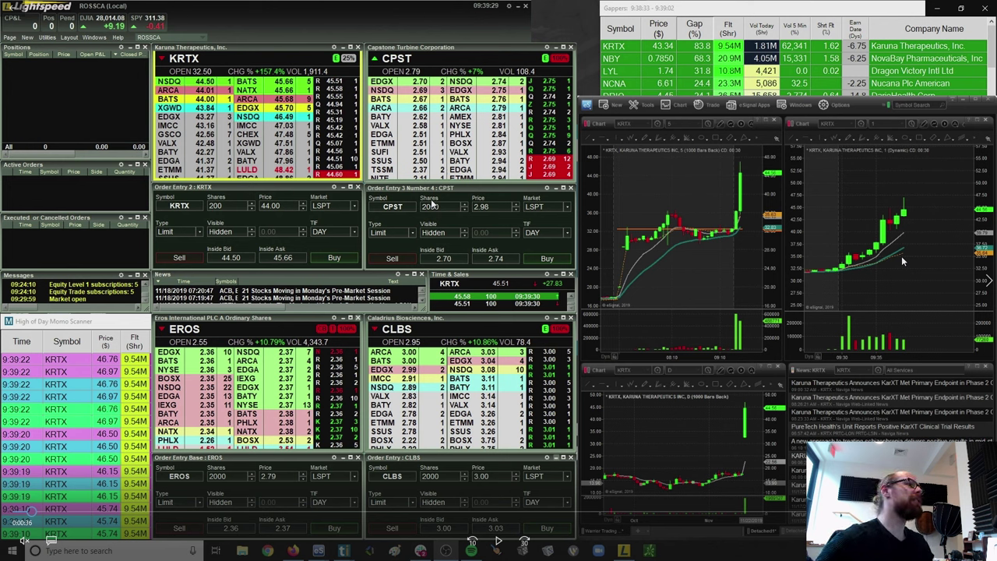
click(496, 545)
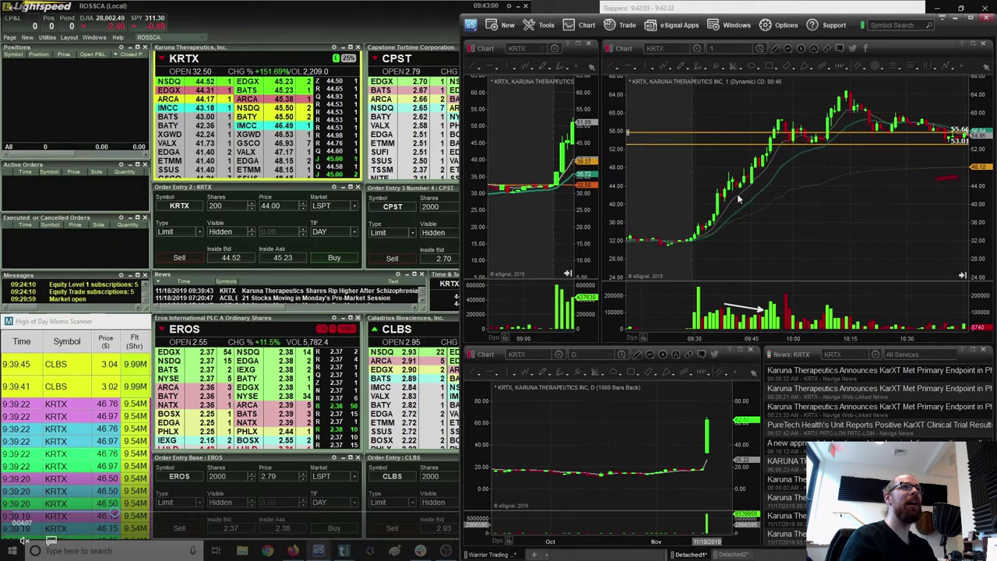
In eSignal, enlarge the price pane of the 1-minute KRTX chart to examine the first pullback after the open.
click(740, 200)
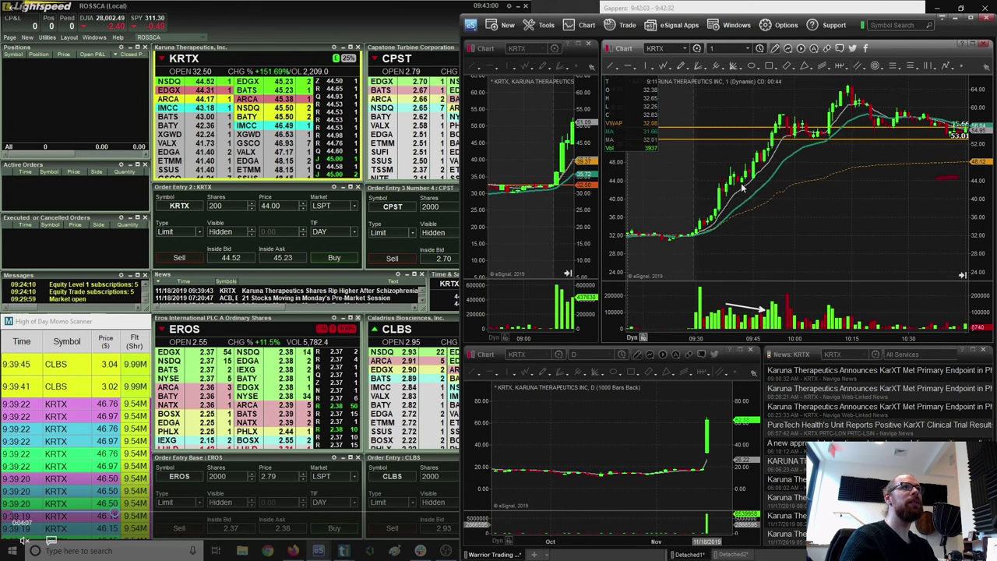
double_click(741, 186)
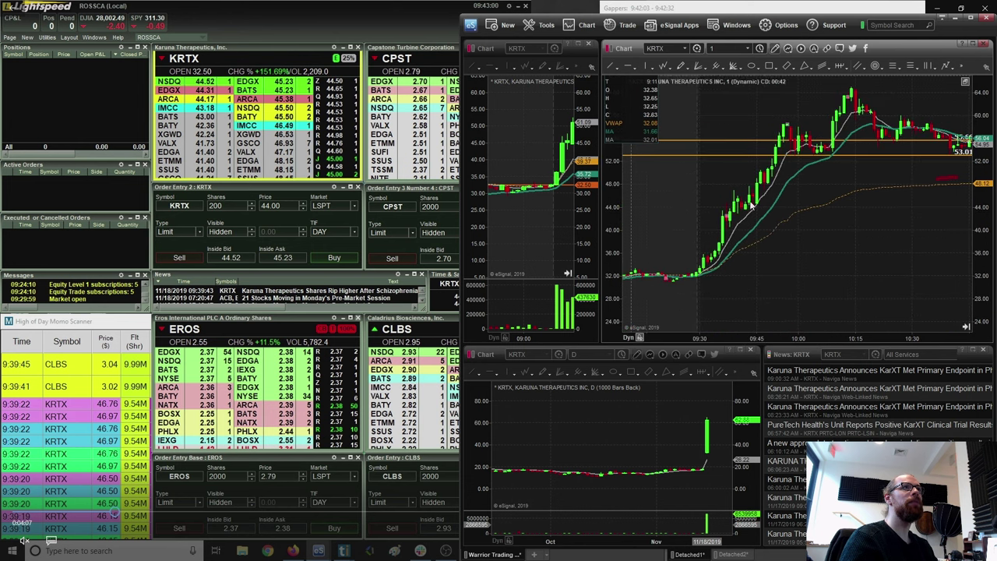
double_click(834, 160)
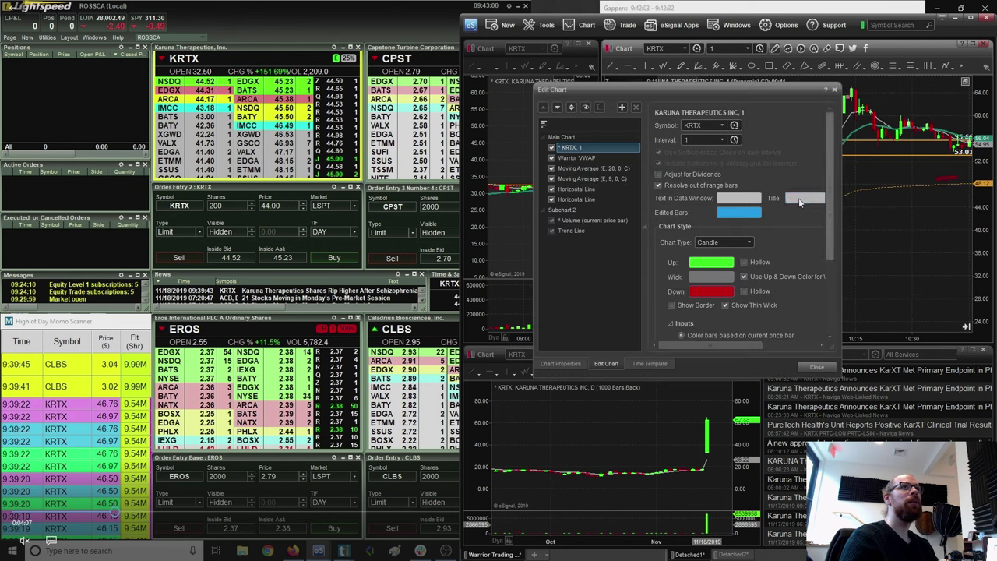
click(836, 89)
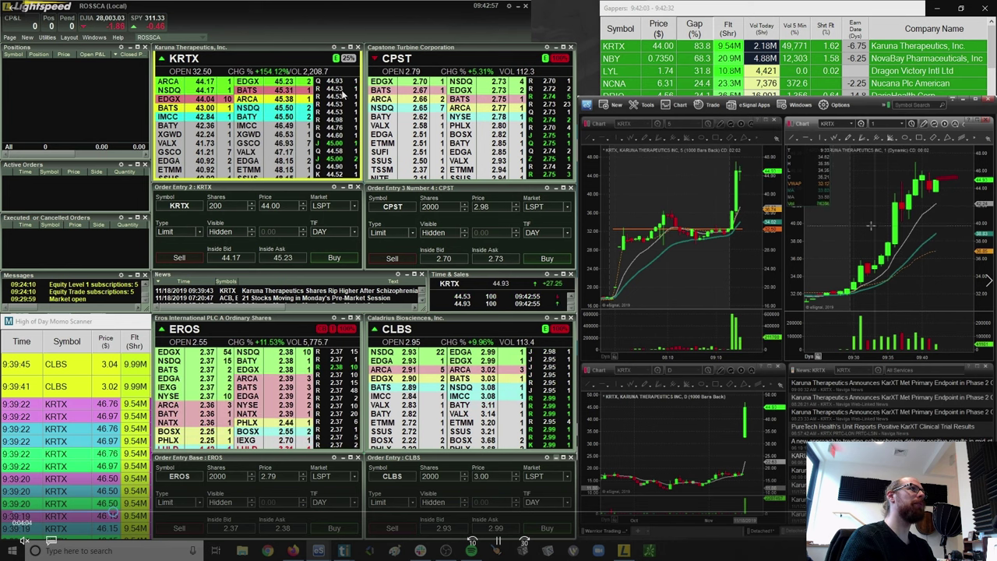
Unmute the paused session recording at 0:04:08 and resume playback.
drag(784, 228, 744, 225)
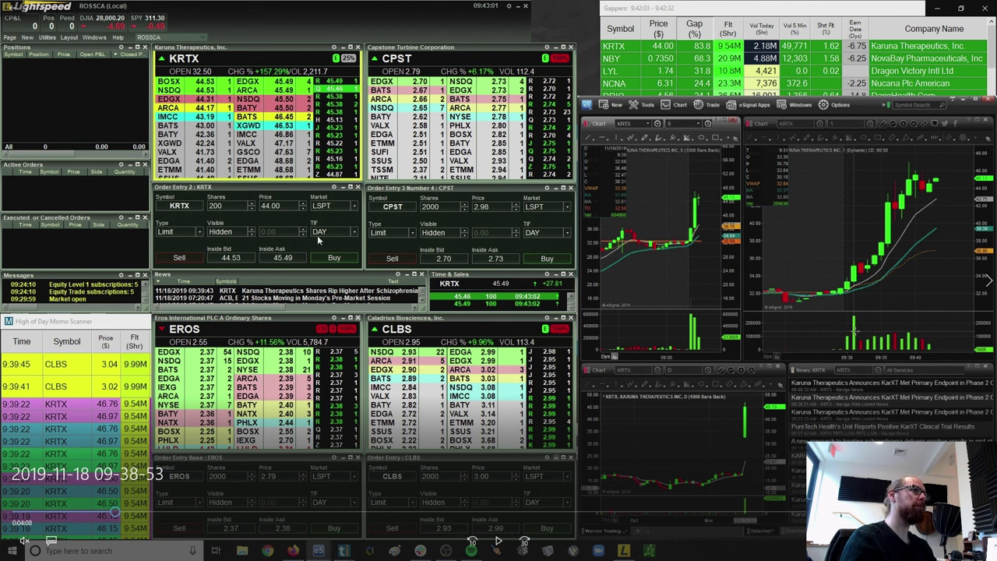
click(25, 541)
drag(86, 506, 126, 507)
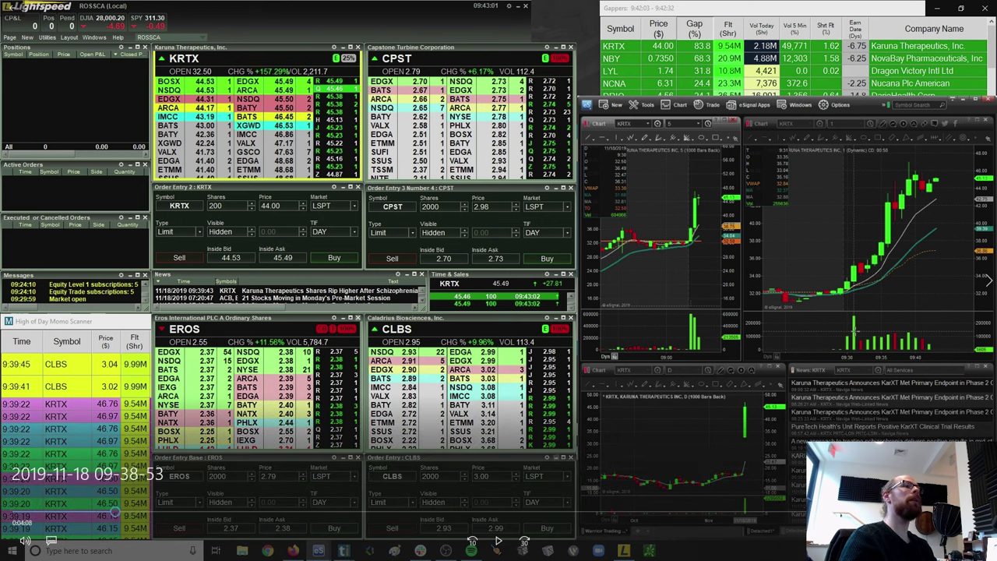
click(499, 541)
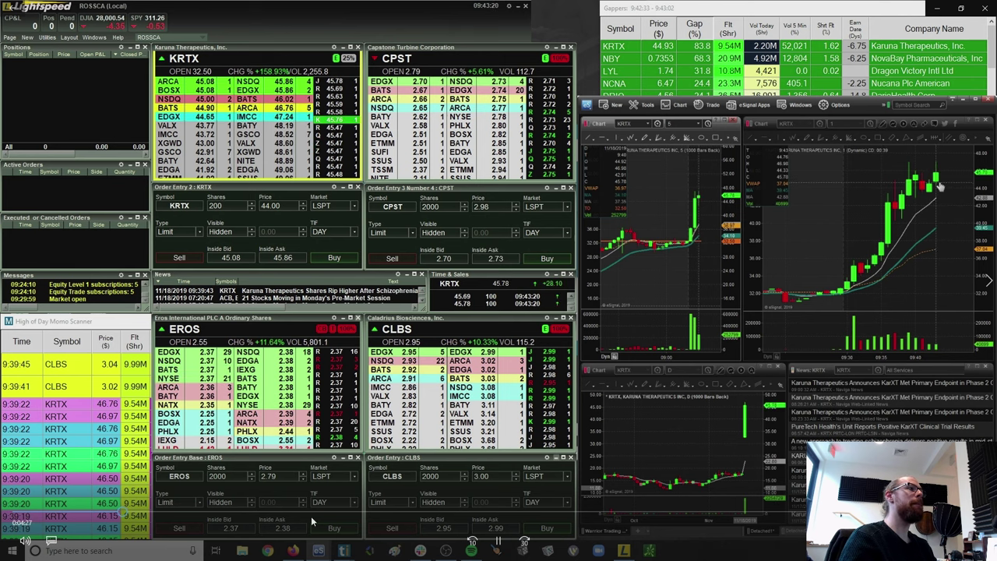
Skip the recording ahead to 0:11:53 and on to 0:21:05, and pause it there.
drag(134, 514, 294, 540)
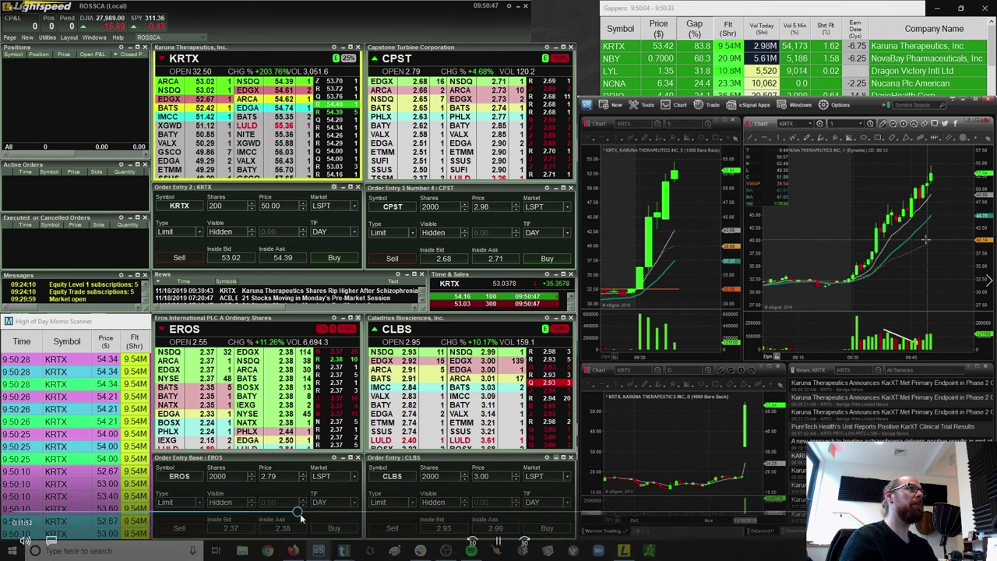
drag(300, 513, 522, 539)
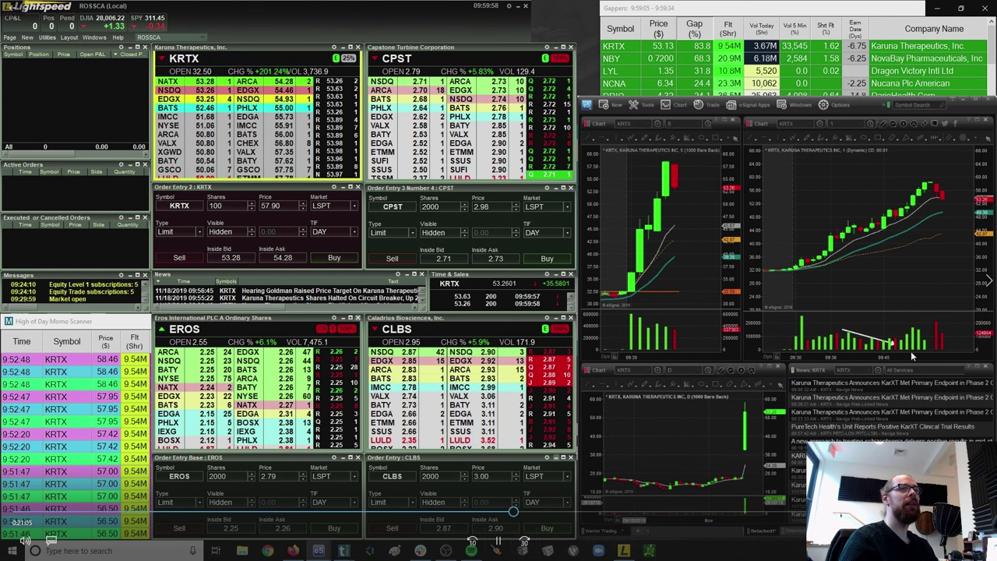
key(space)
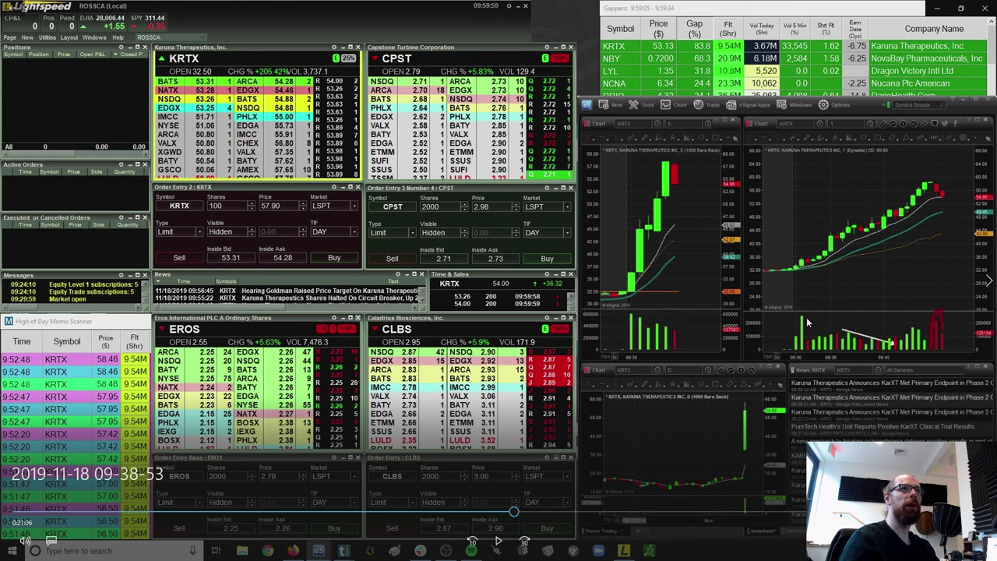
Mark the tall red volume bars on the paused 1-minute KRTX chart and continue playing the recording.
drag(925, 327, 924, 321)
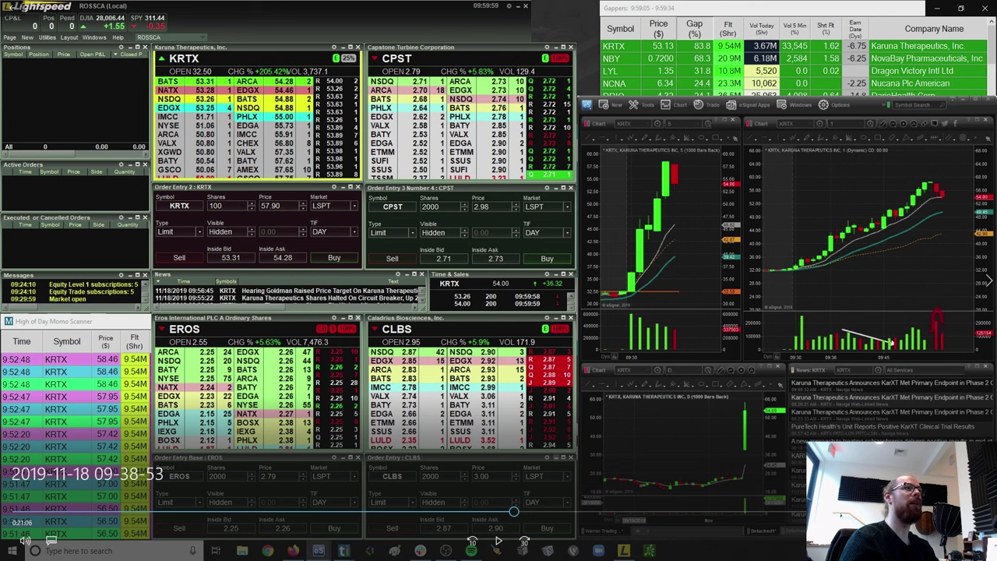
key(space)
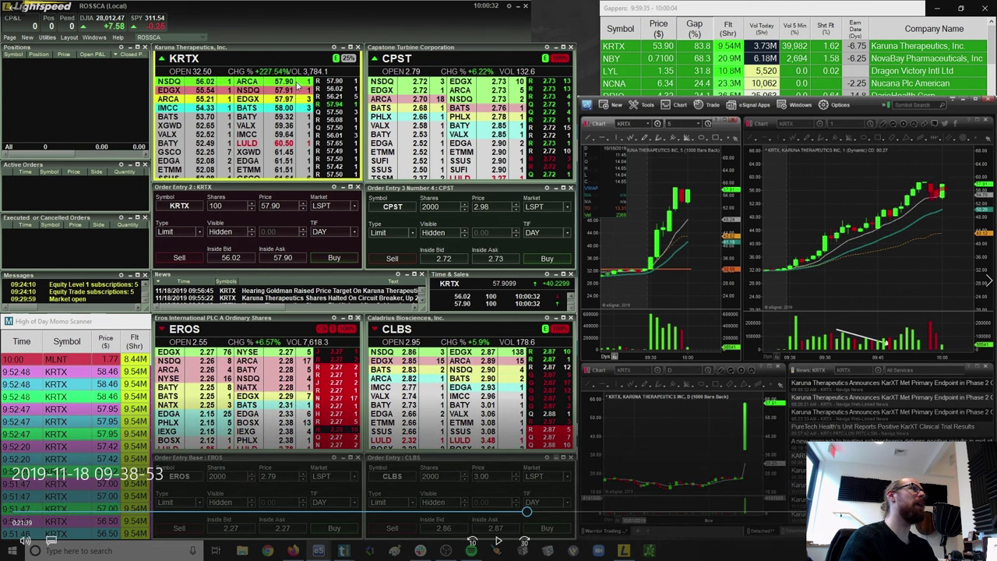
key(space)
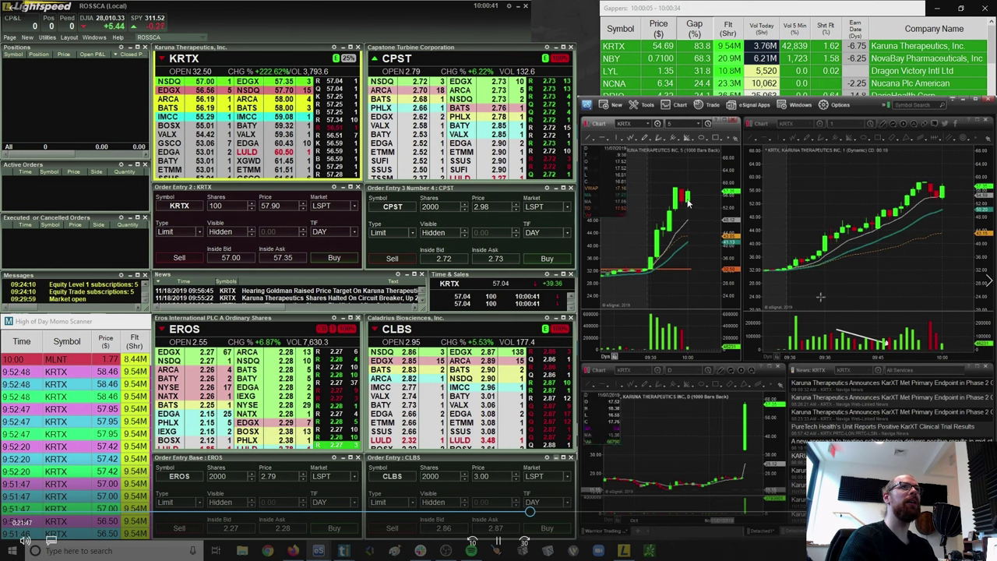
Mark the pullback low at the 53.01 line and circle the top KRTX bids, and clear the markings.
click(771, 142)
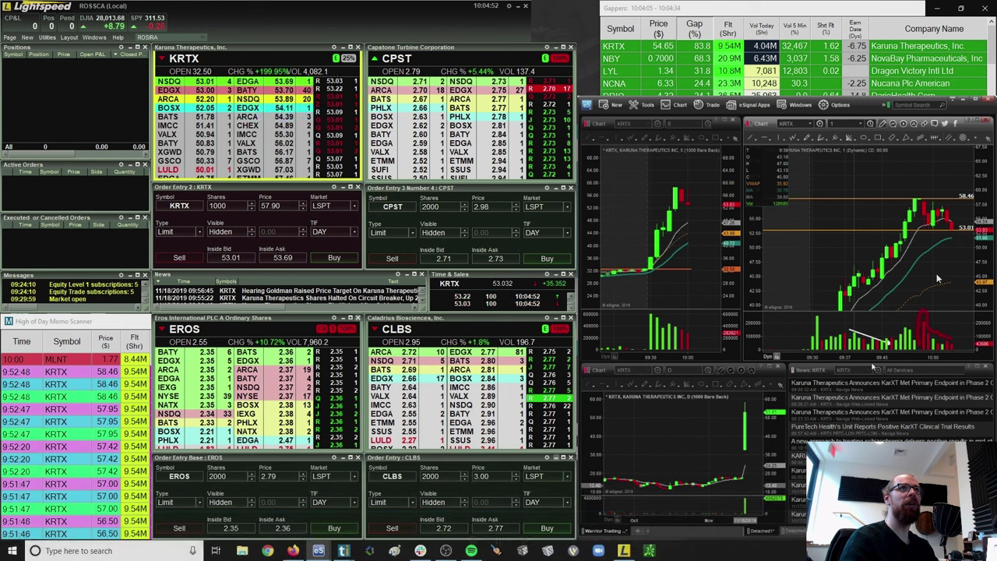
drag(926, 229, 952, 235)
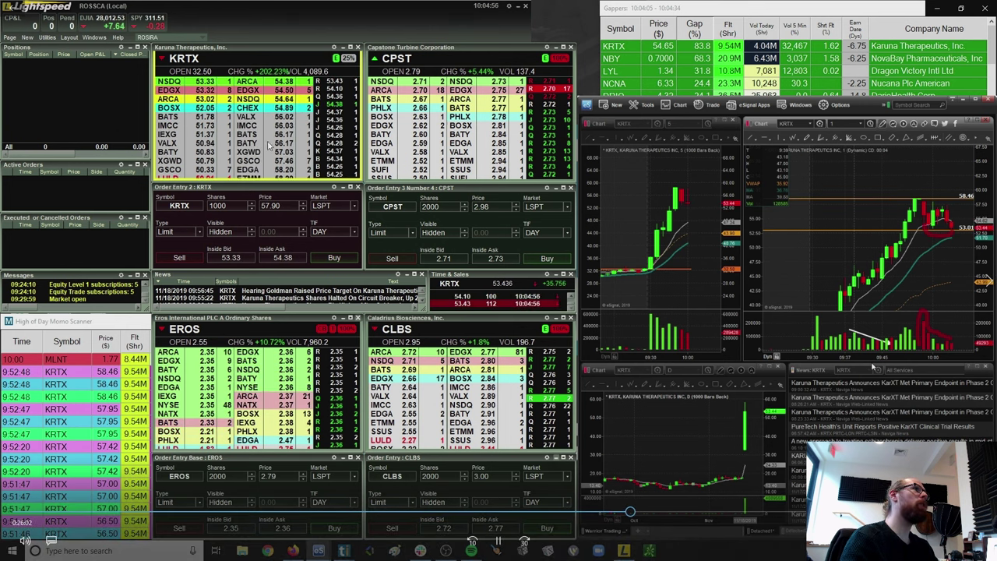
drag(222, 109, 201, 70)
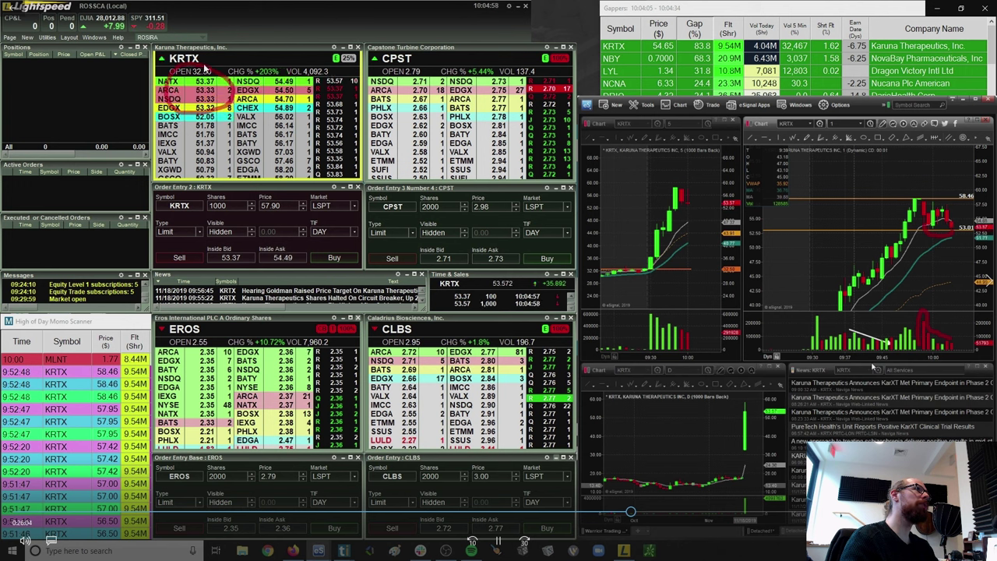
key(Escape)
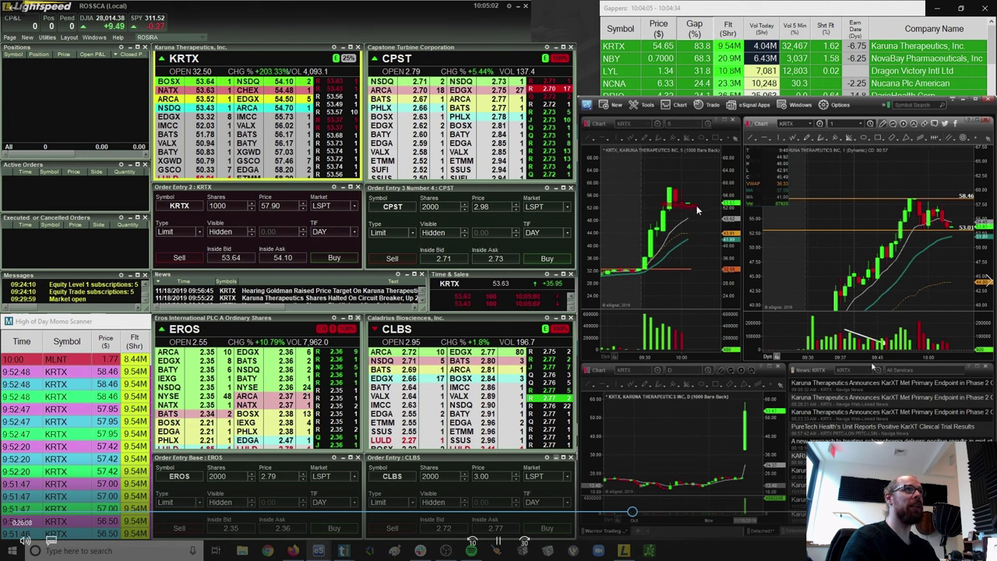
Mark the pullback level on the 5-minute KRTX chart, clear the mark, and circle the tall red volume bars on the 1-minute chart.
drag(664, 204, 705, 206)
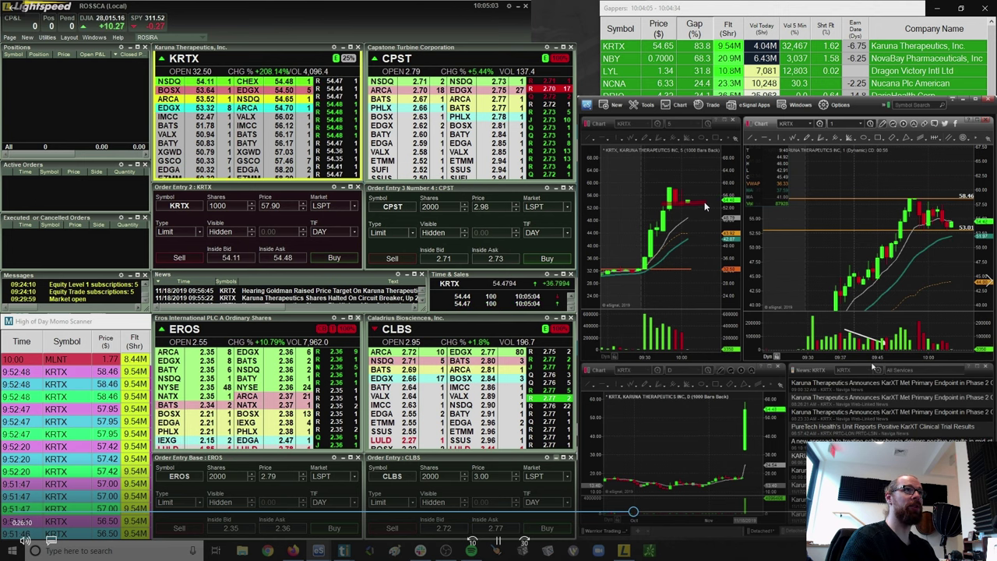
key(Escape)
drag(913, 343, 928, 341)
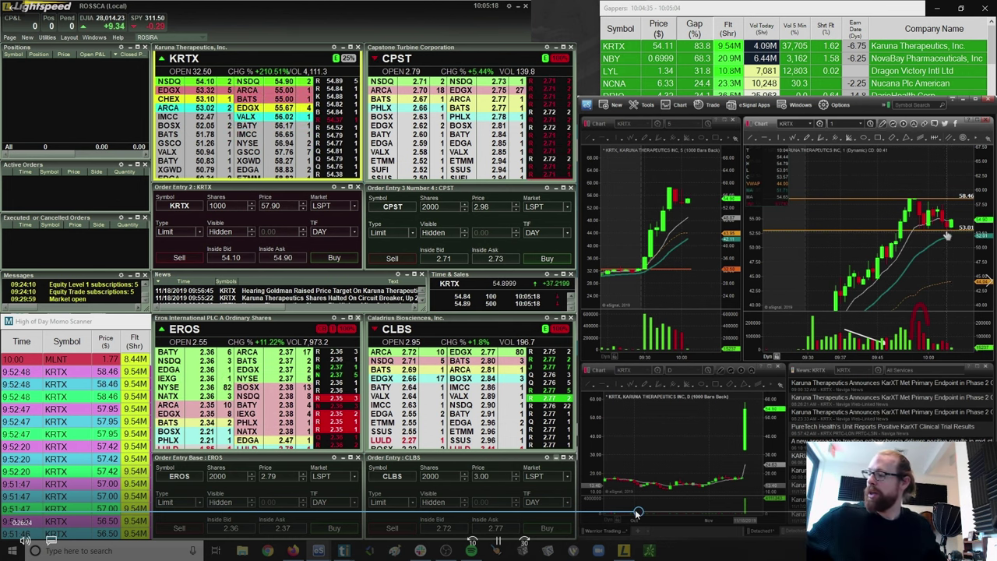
Skip the recording ahead to 0:28:12 and move it back through 0:27:55 to the KRTX pullback at about 10:06.
click(678, 214)
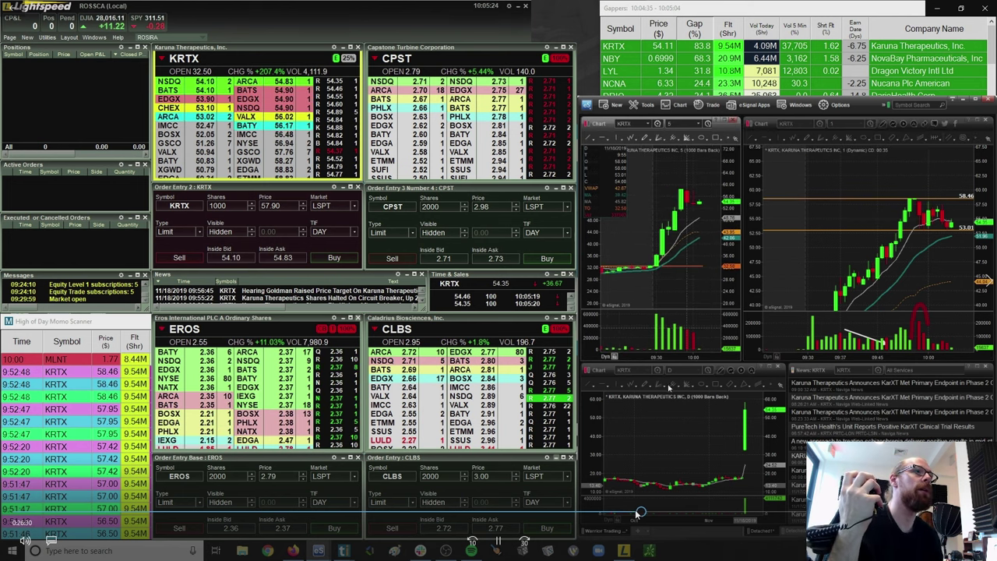
scroll(666, 349, up, 2)
scroll(666, 350, up, 2)
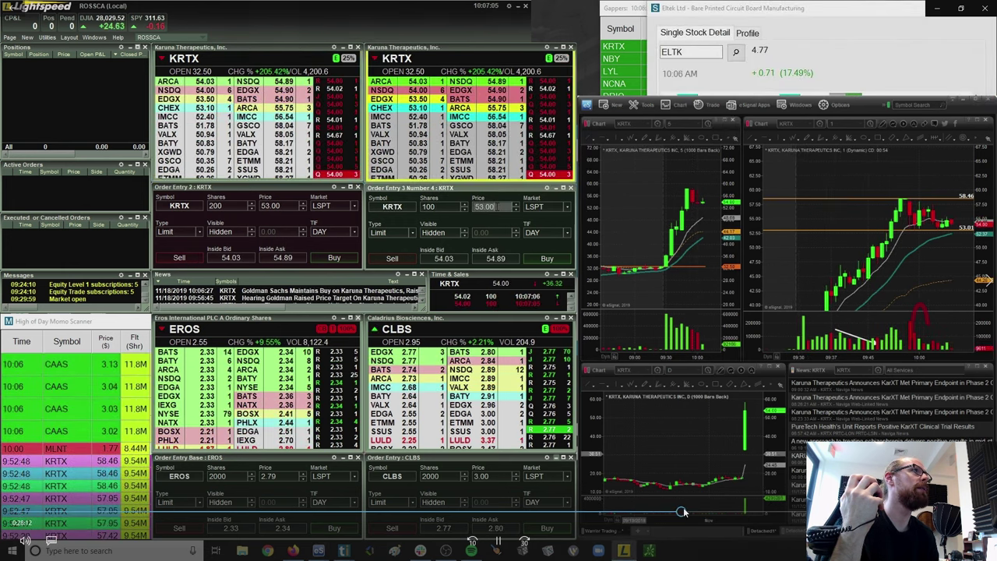
click(265, 50)
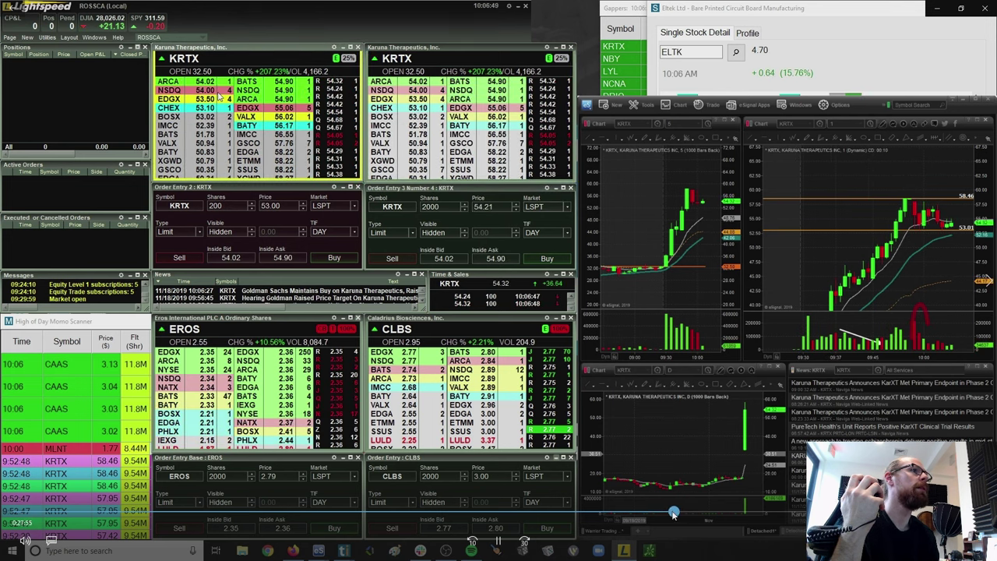
click(669, 512)
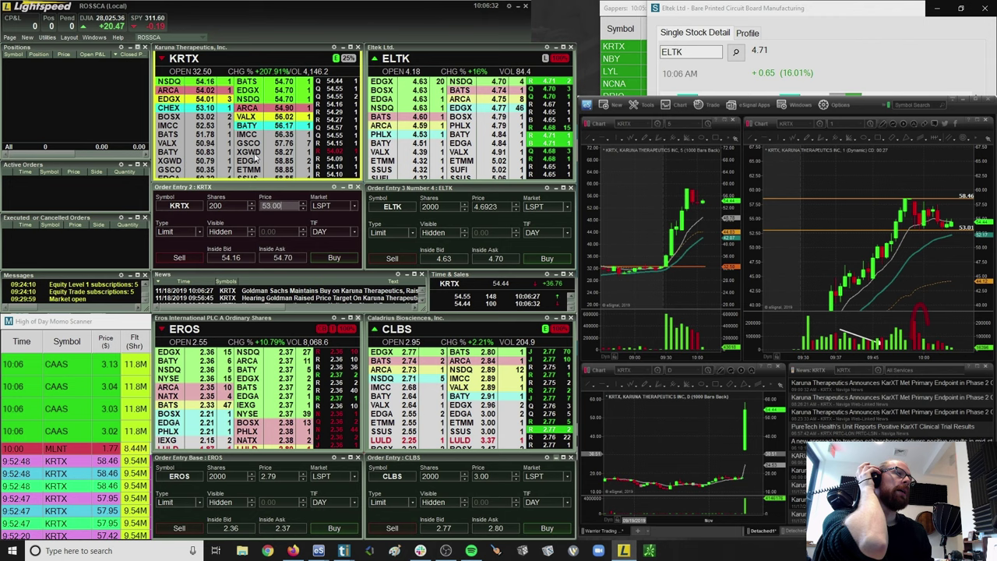
Load KRTX in the Level 2 window showing ELTK and reselect the first KRTX Level 2 window.
click(421, 58)
text(KRTX)
key(Return)
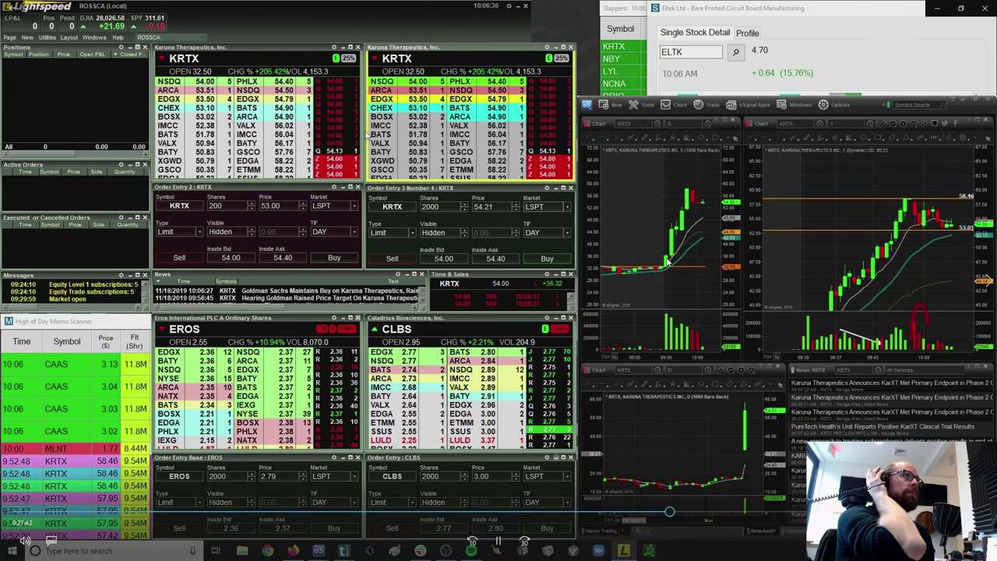
click(238, 46)
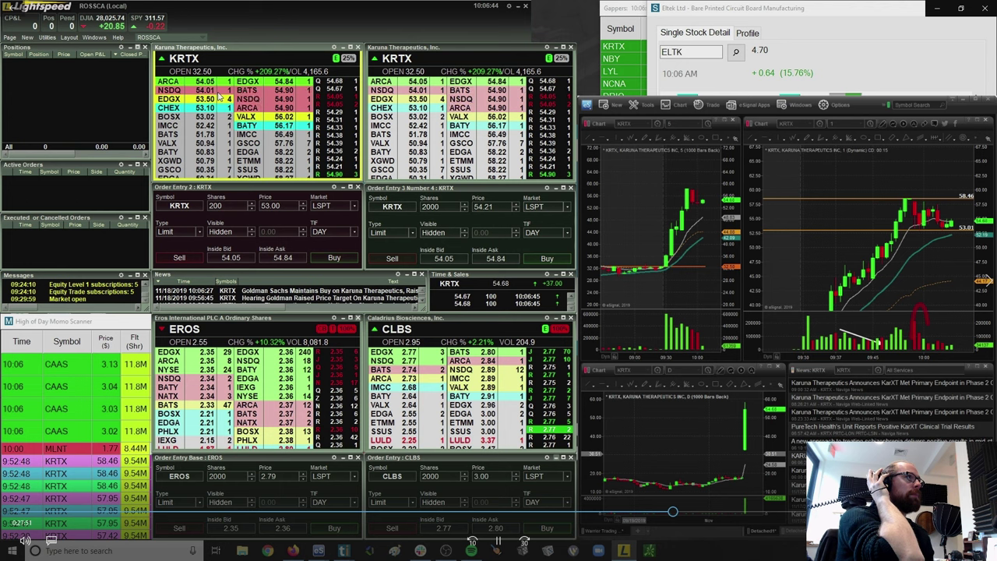
Rewind the recording to 0:27:28 and further back for a replay, and reposition it at 0:27:22.
click(662, 513)
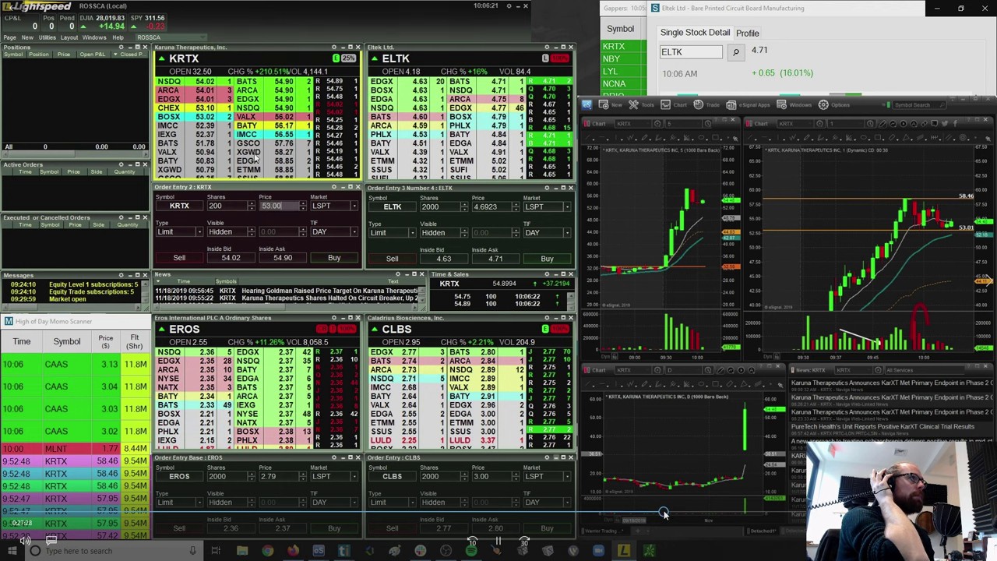
click(649, 514)
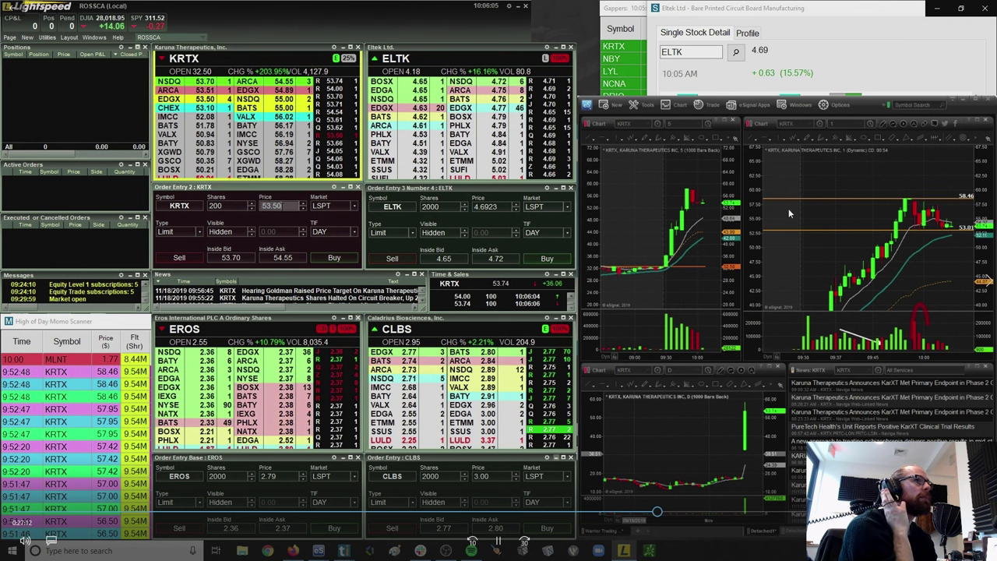
click(661, 515)
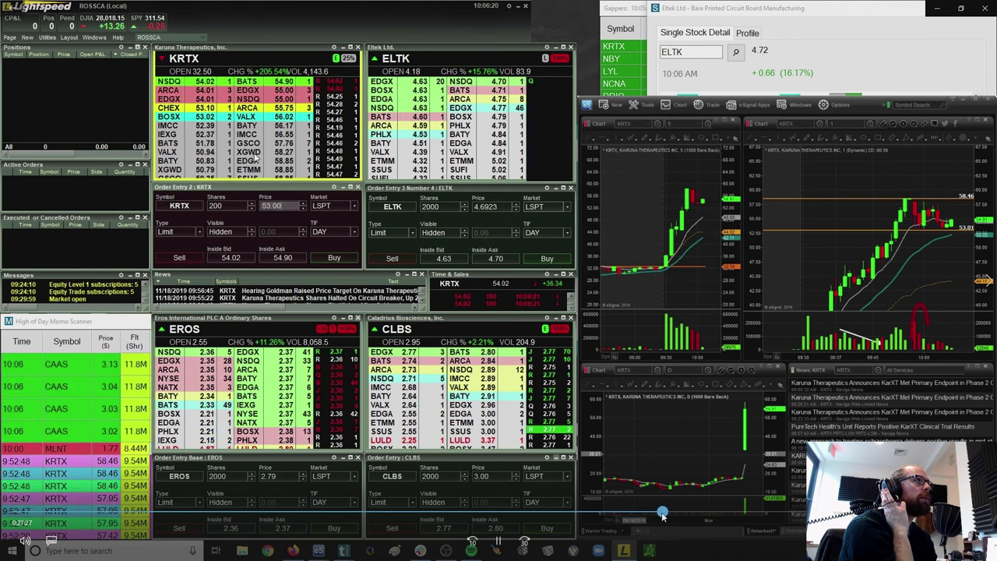
click(659, 514)
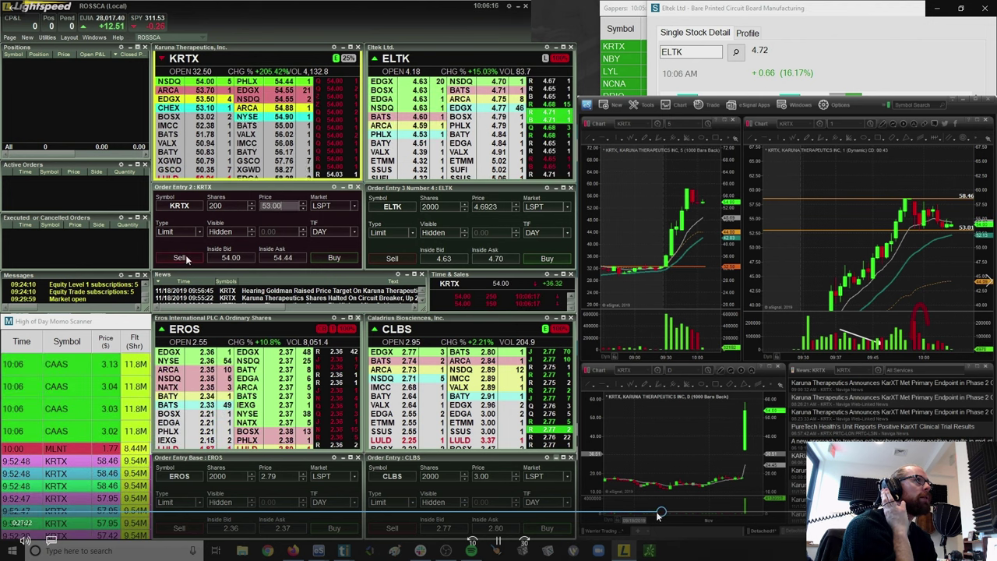
key(space)
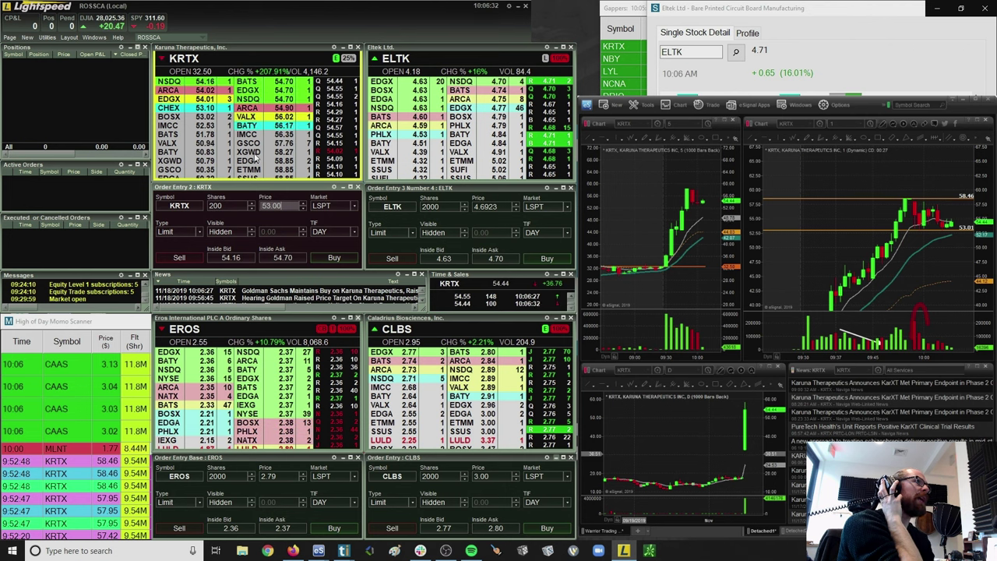
Change the second Level 2 window from ELTK to KRTX.
click(419, 56)
text(KRTX)
key(Return)
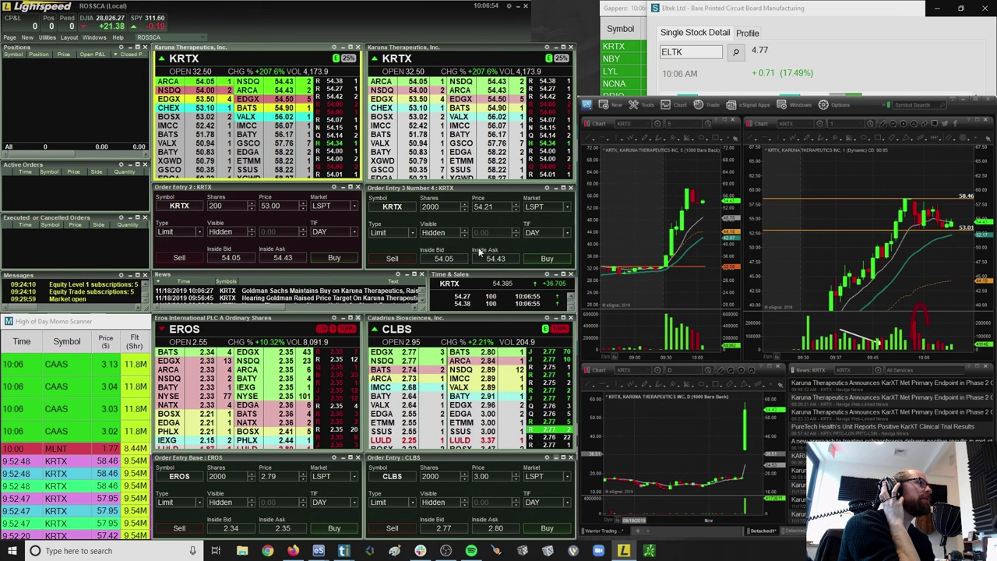
Set the second KRTX order entry to 100 shares at a price of 53.00 and reactivate the first KRTX Level 2 window.
click(451, 208)
text(100)
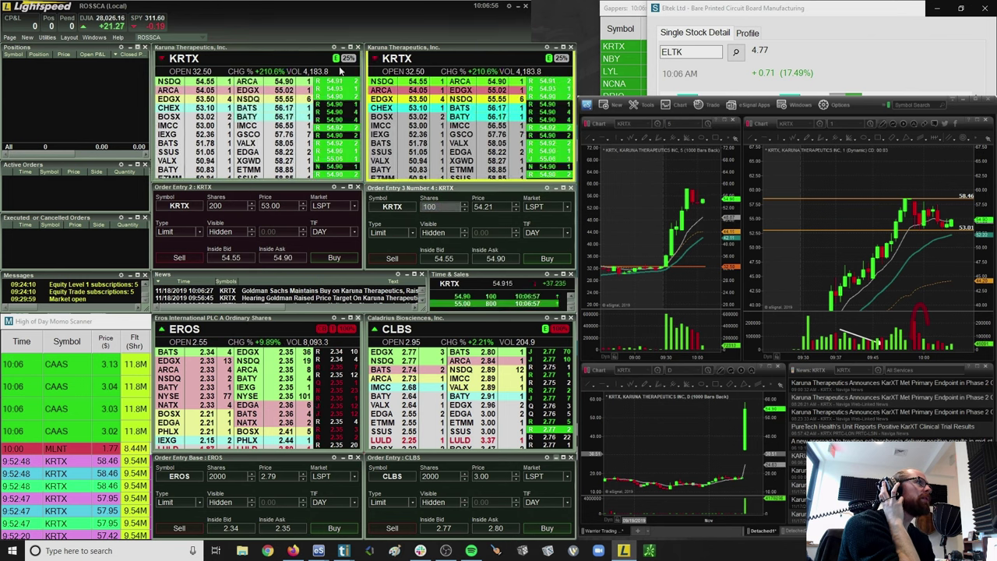
click(499, 207)
text(53)
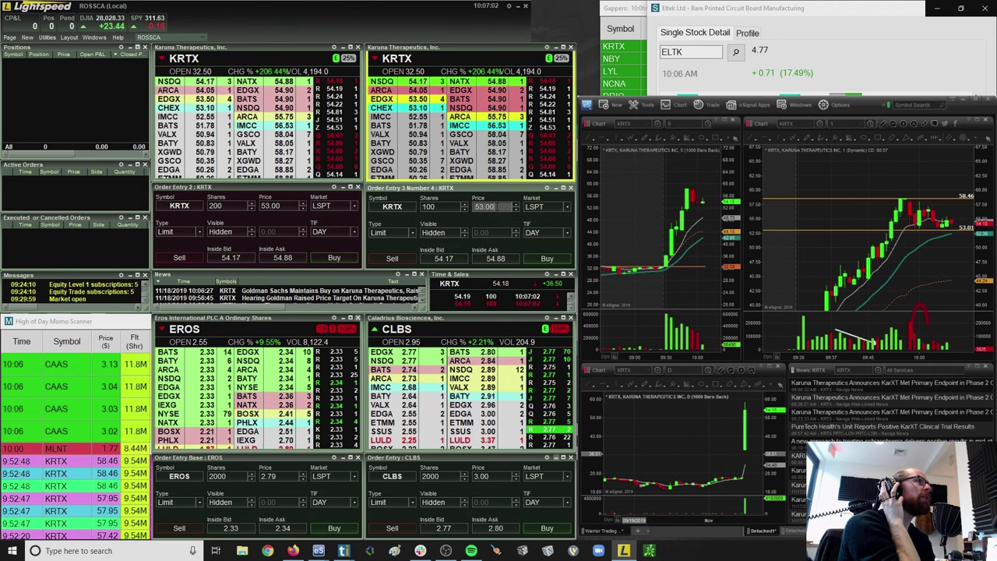
click(316, 91)
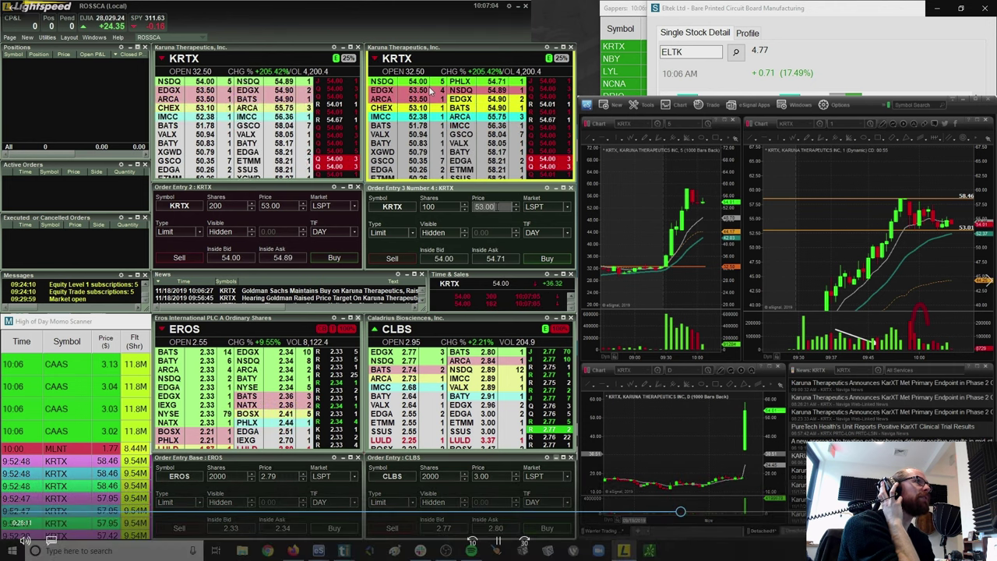
click(265, 51)
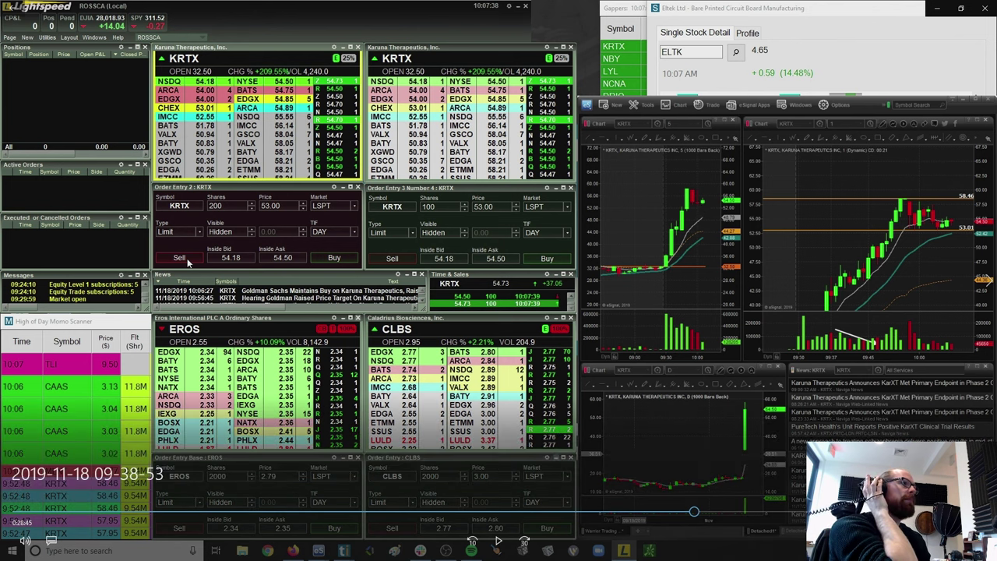
Resume the recording from 0:28:45, skip it ahead past 0:29:00, and raise the playback volume.
click(640, 498)
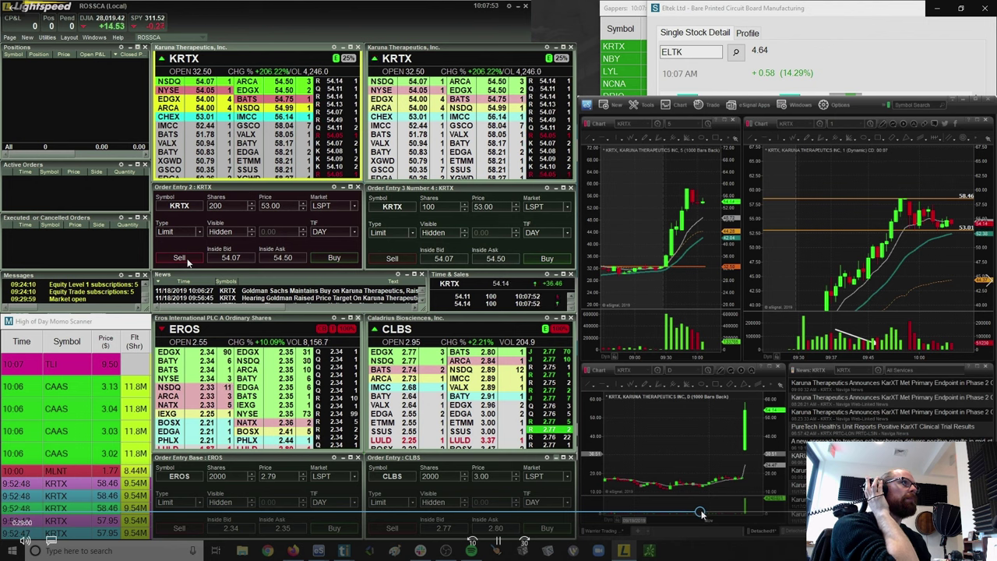
drag(700, 512, 710, 515)
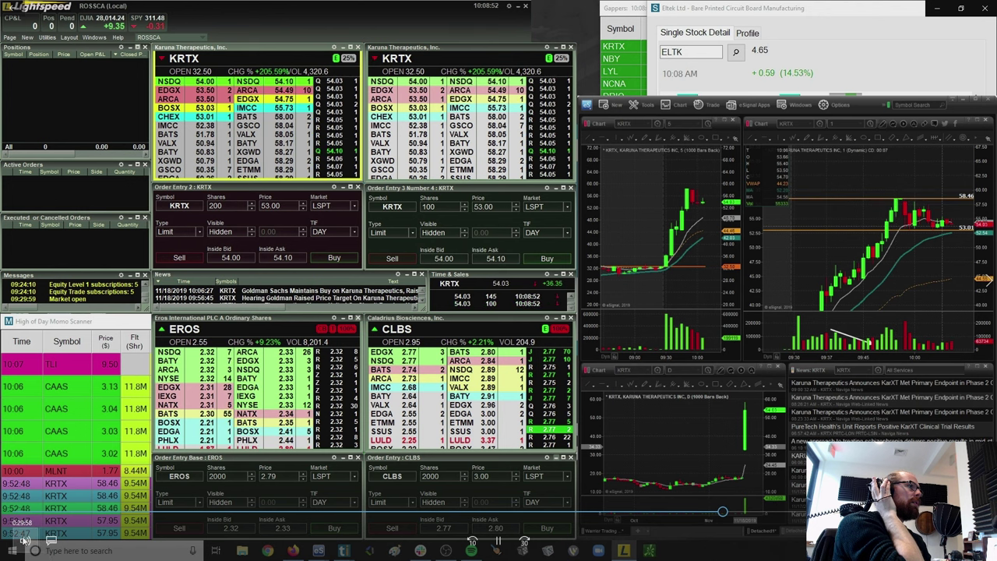
mouse_move(25, 540)
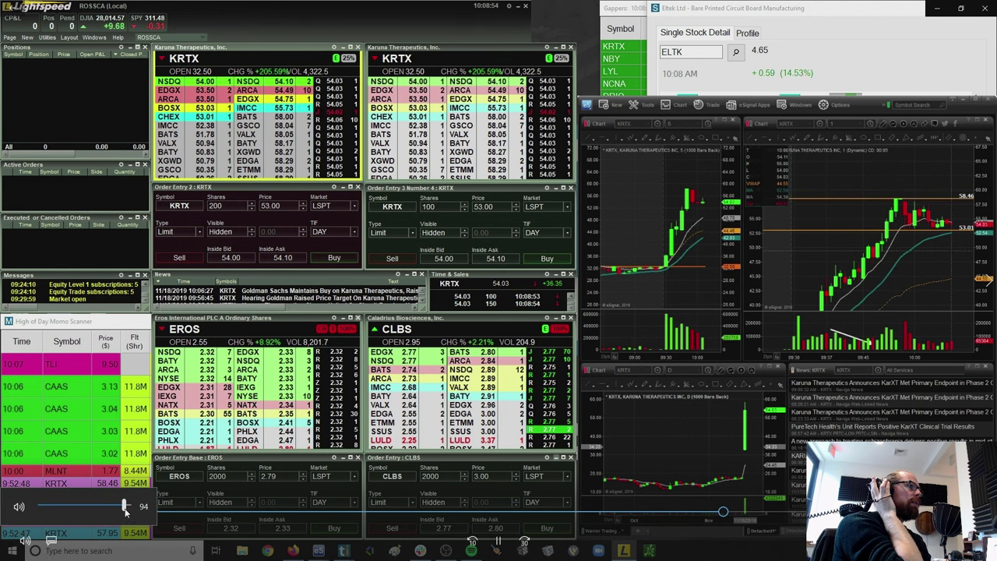
drag(125, 510, 131, 508)
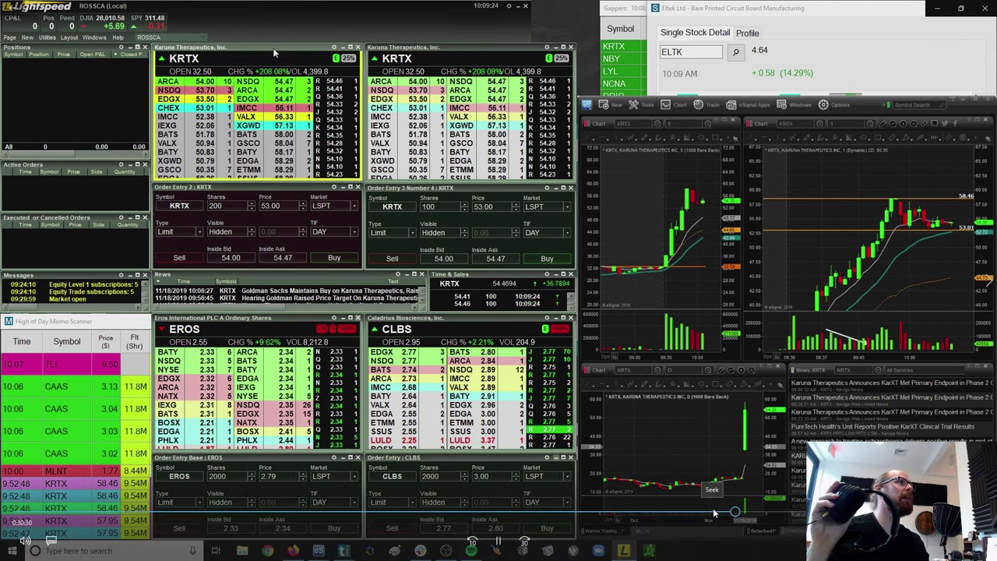
Move the paused recording back to 0:30:23 and drag the floating KRTX Level 2 window out of view.
click(544, 265)
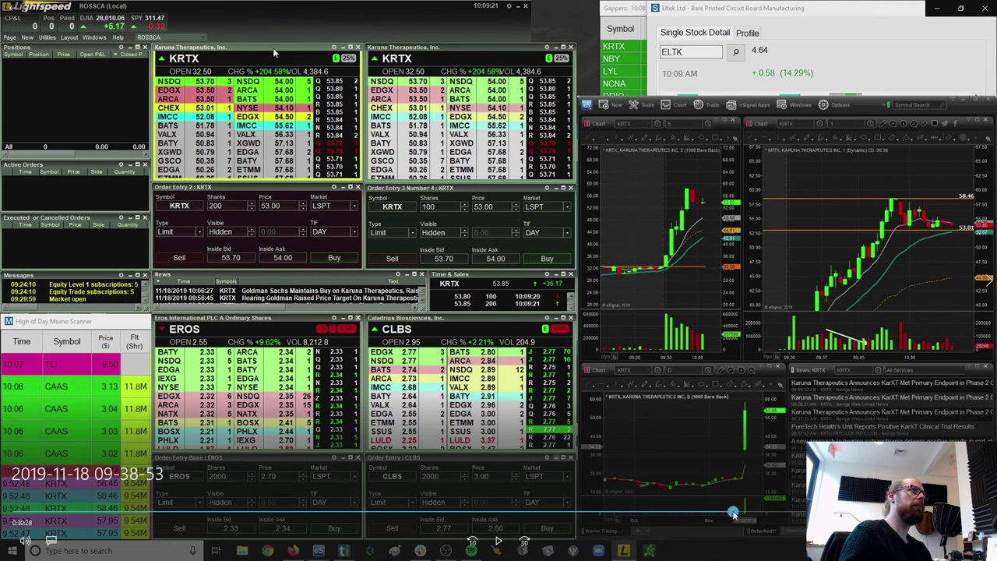
drag(732, 513, 717, 523)
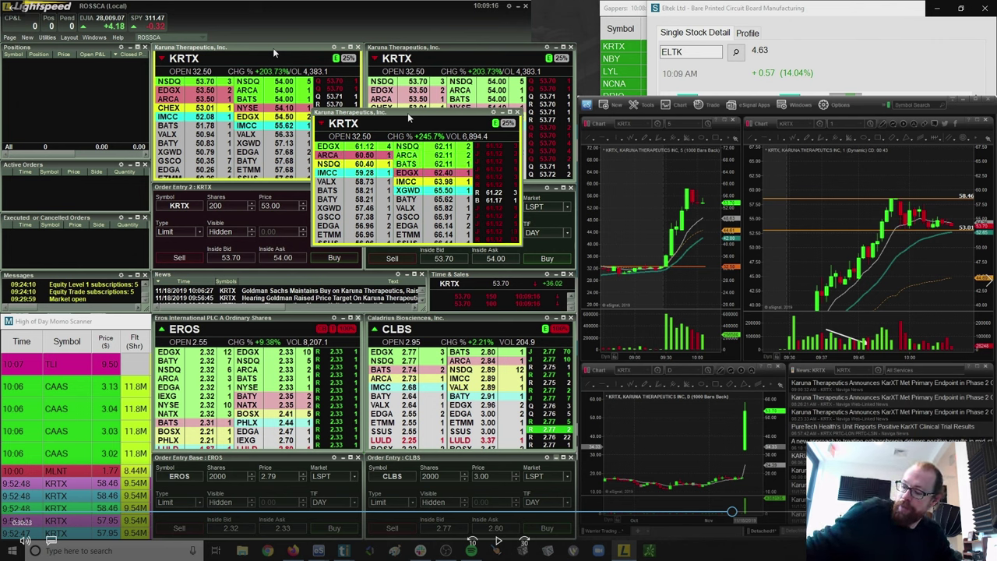
drag(408, 118, 463, 560)
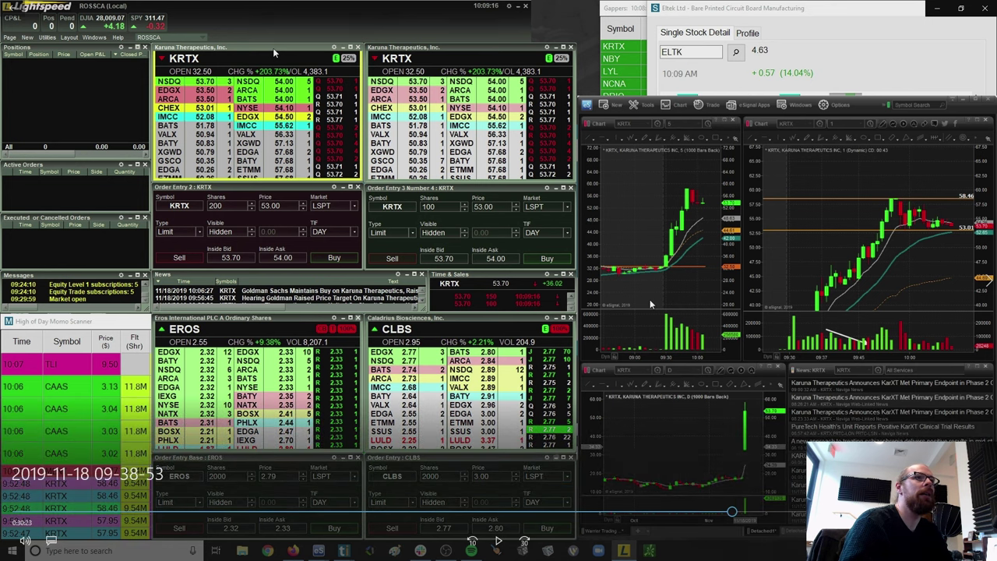
Play the KRTX breakout through 0:30:48, skip the recording ahead past 0:32:49 to 0:37:57, and pause it there.
click(737, 513)
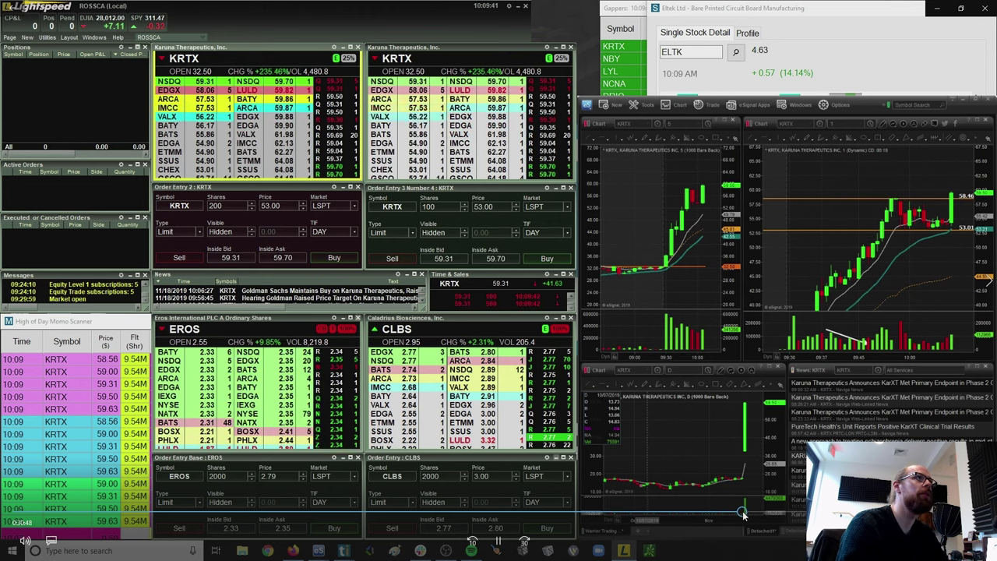
drag(752, 518, 792, 534)
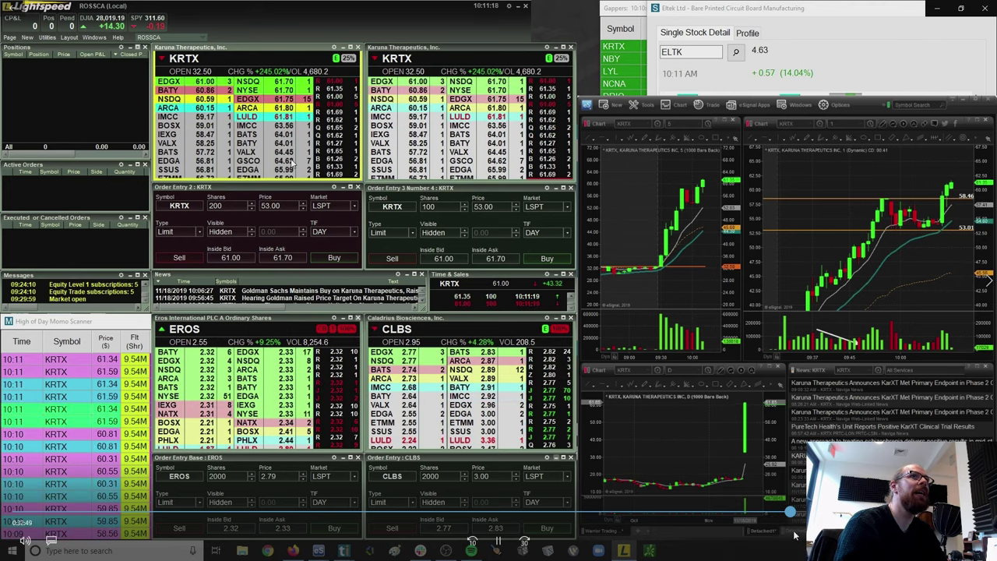
key(Right)
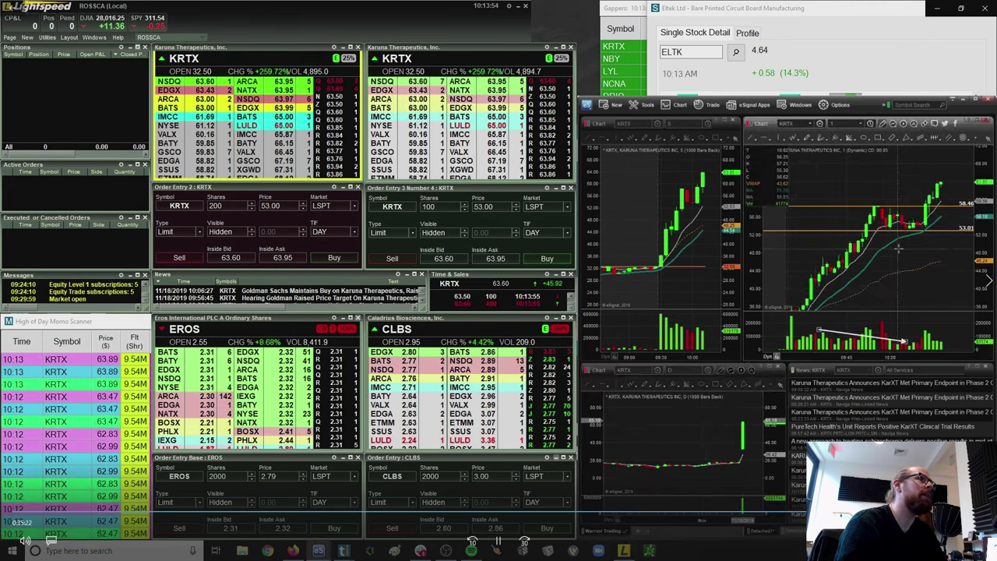
key(Right)
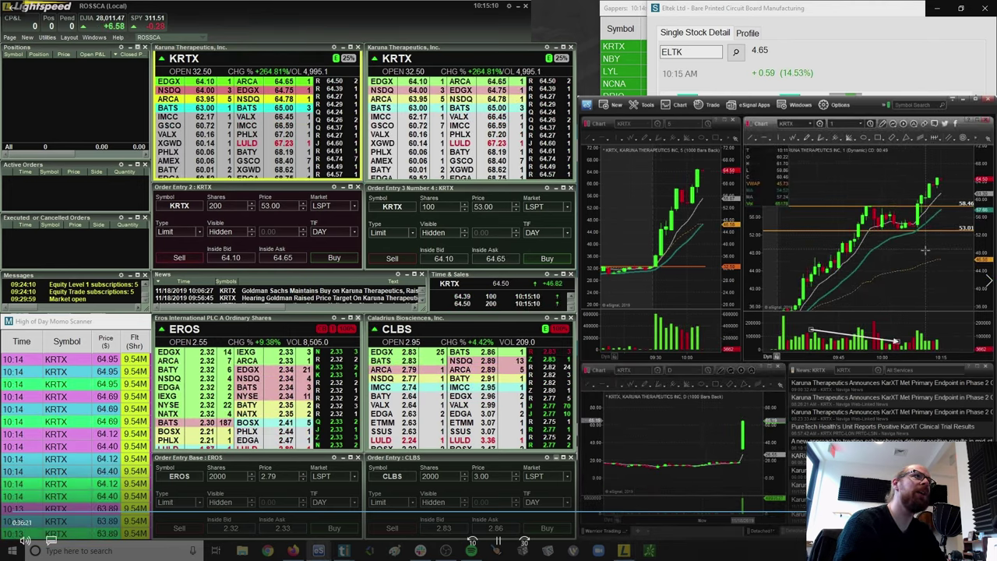
key(Right)
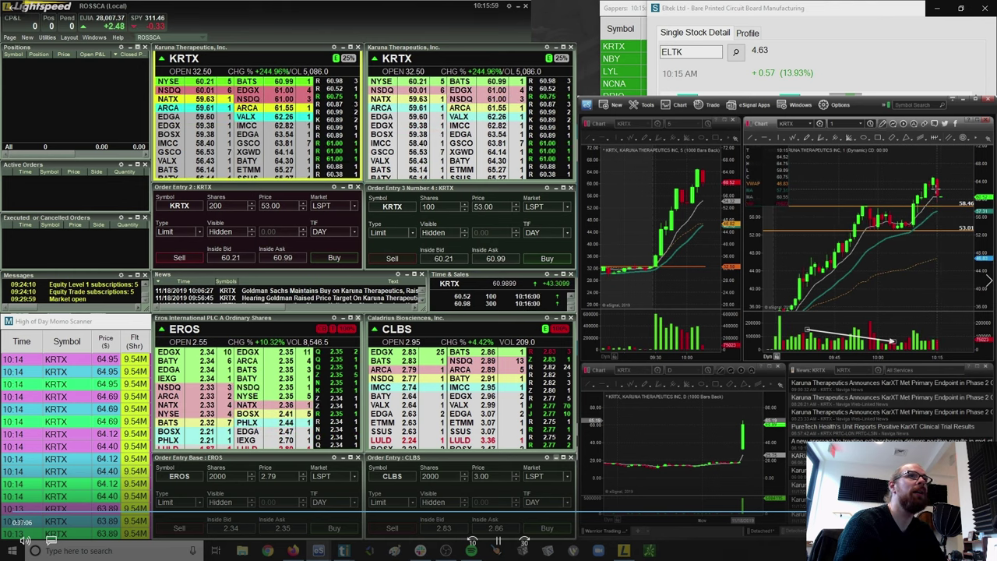
key(Right)
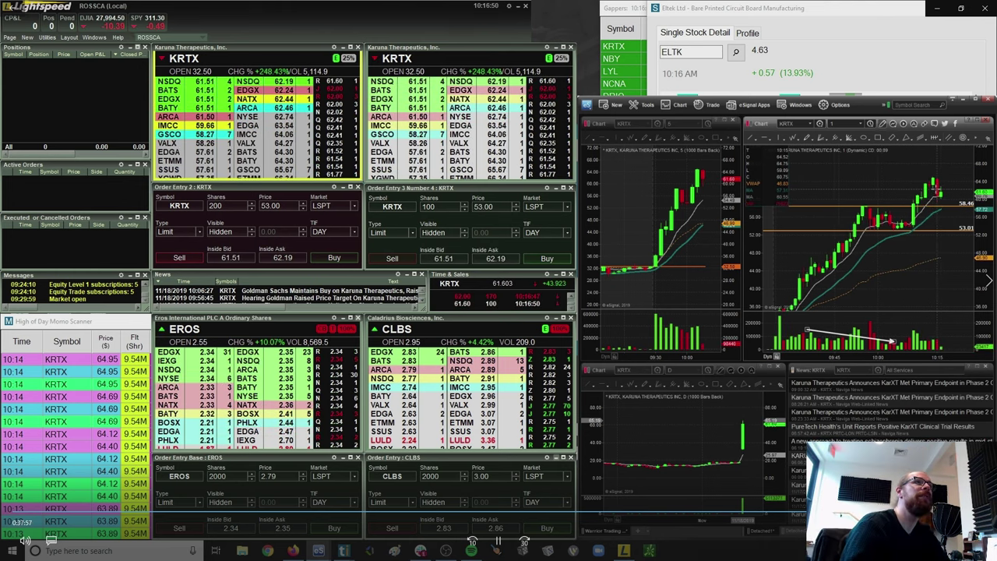
key(space)
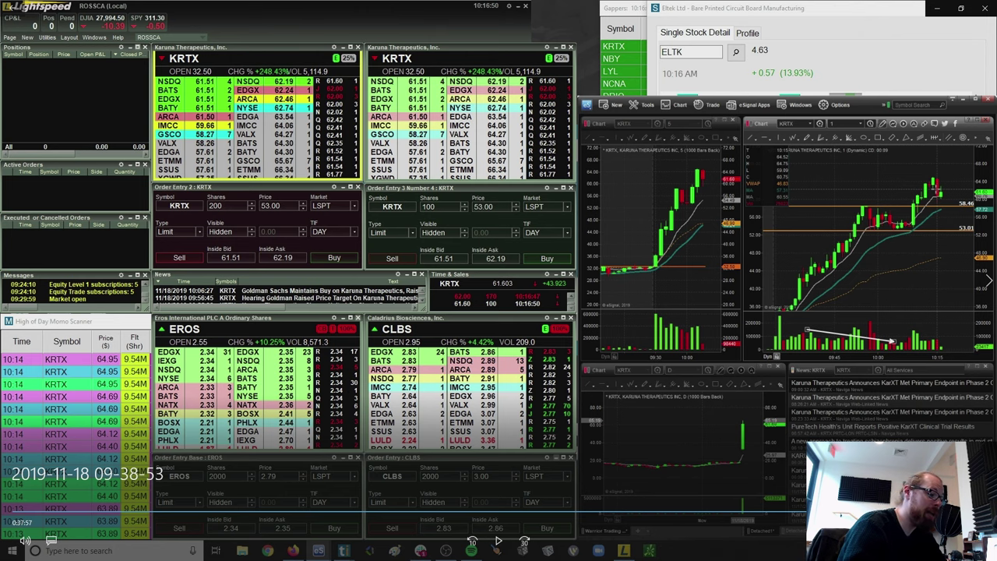
Switch to the eSignal charts, shift the 1-minute KRTX chart to show earlier bars, and widen the 5-minute KRTX chart.
key(space)
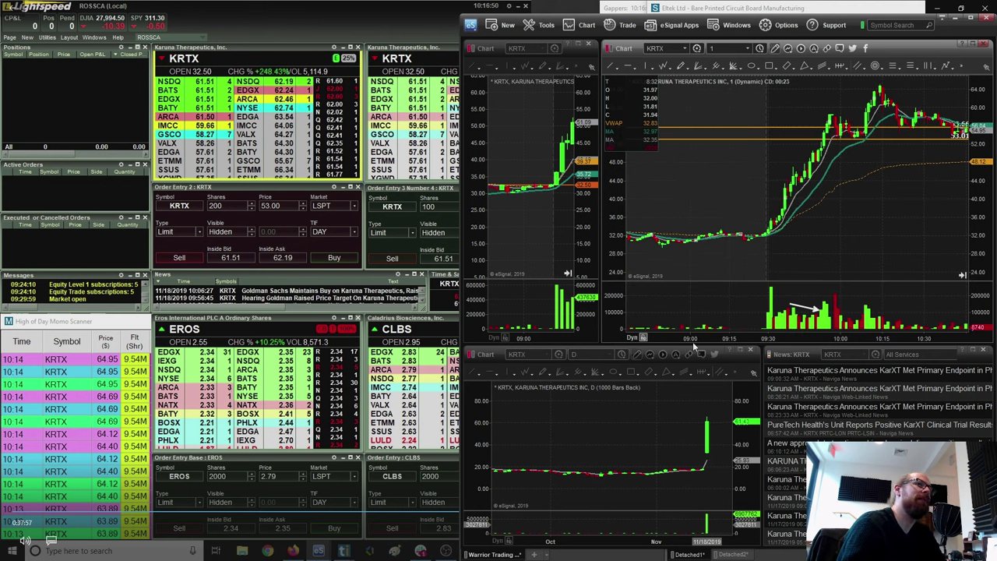
drag(675, 343, 709, 337)
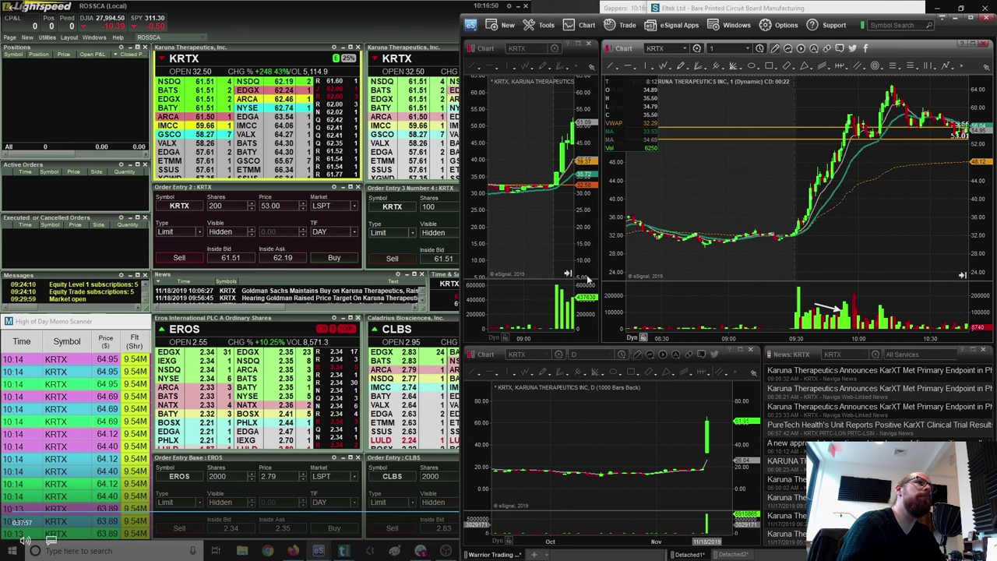
drag(599, 276, 718, 288)
drag(680, 327, 701, 336)
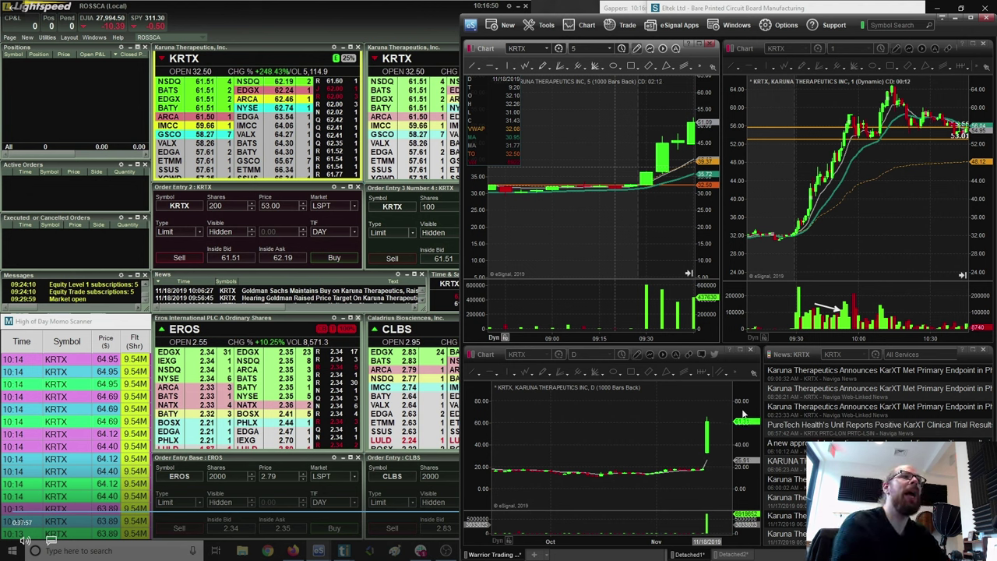
Rescale the daily KRTX chart's time and price axes to show October 2019 through the November 18 spike with headroom above it.
drag(574, 545, 735, 437)
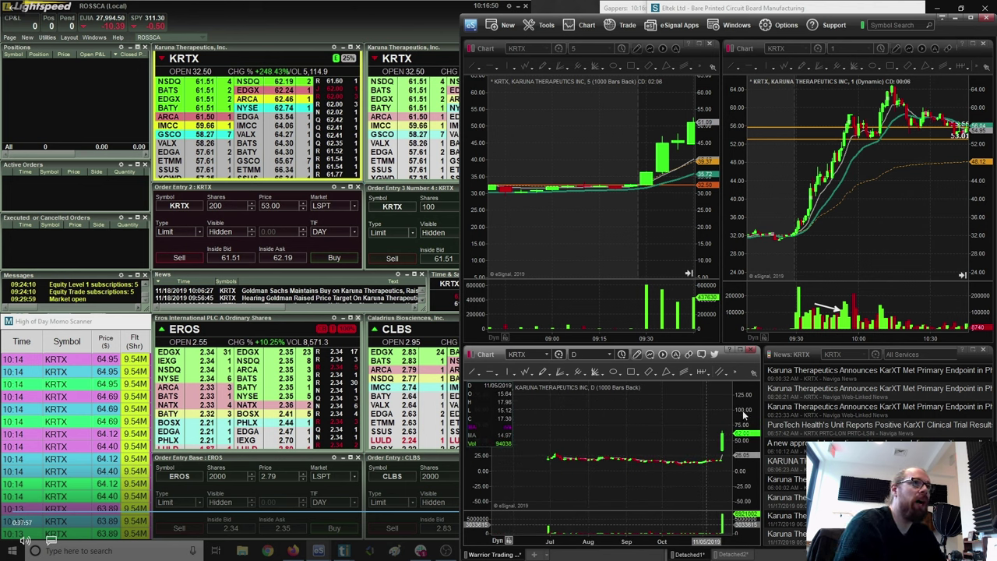
drag(744, 416, 742, 391)
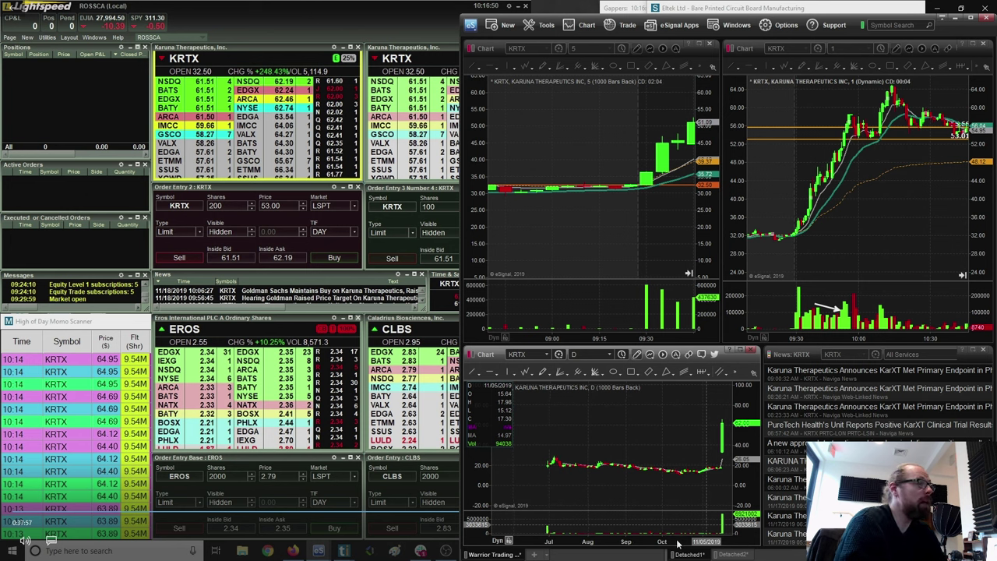
drag(678, 543, 624, 538)
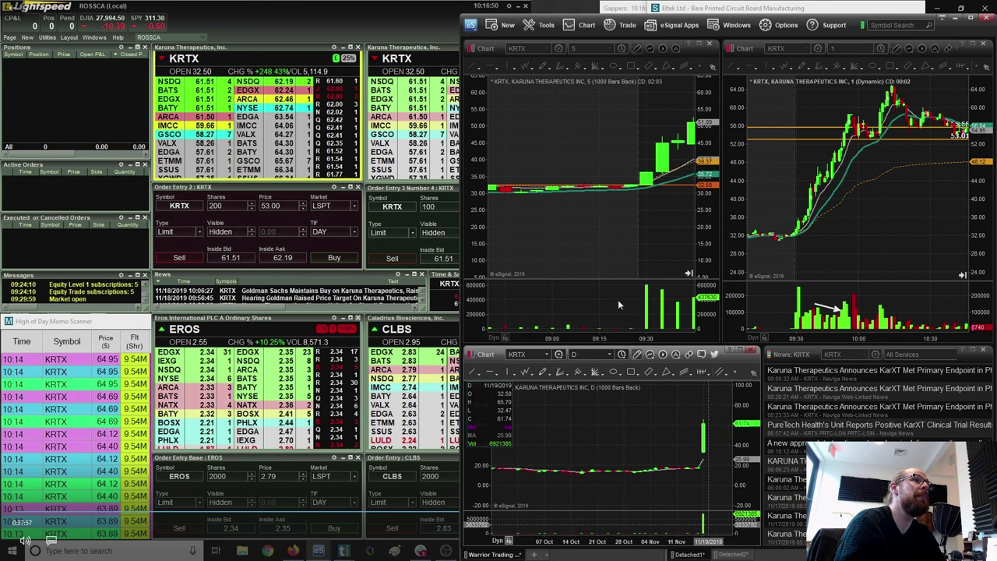
Compress the price scales of the 1-minute and 5-minute KRTX charts and bring the 5-minute bars after 10:10 into view.
drag(586, 338, 616, 333)
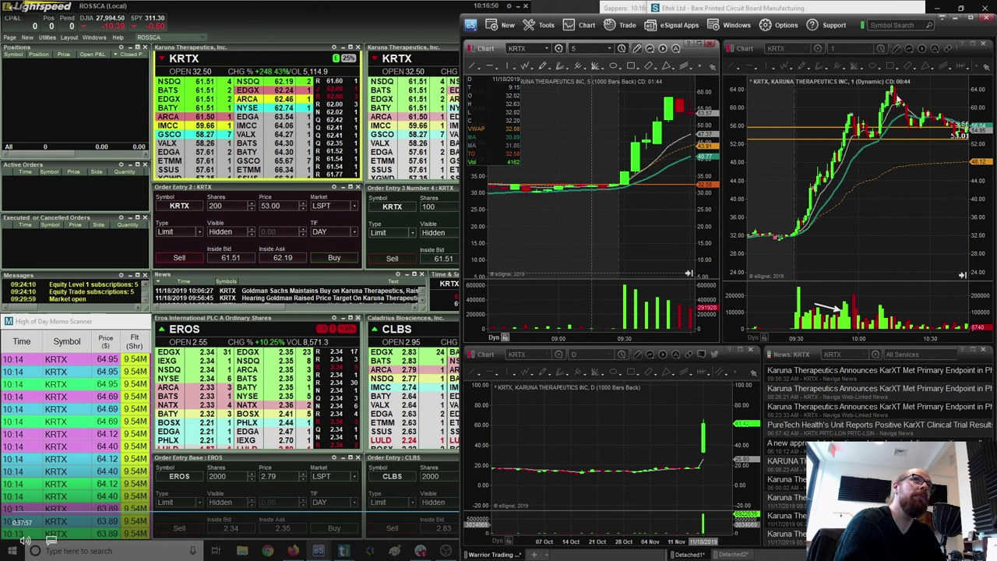
drag(977, 187, 972, 202)
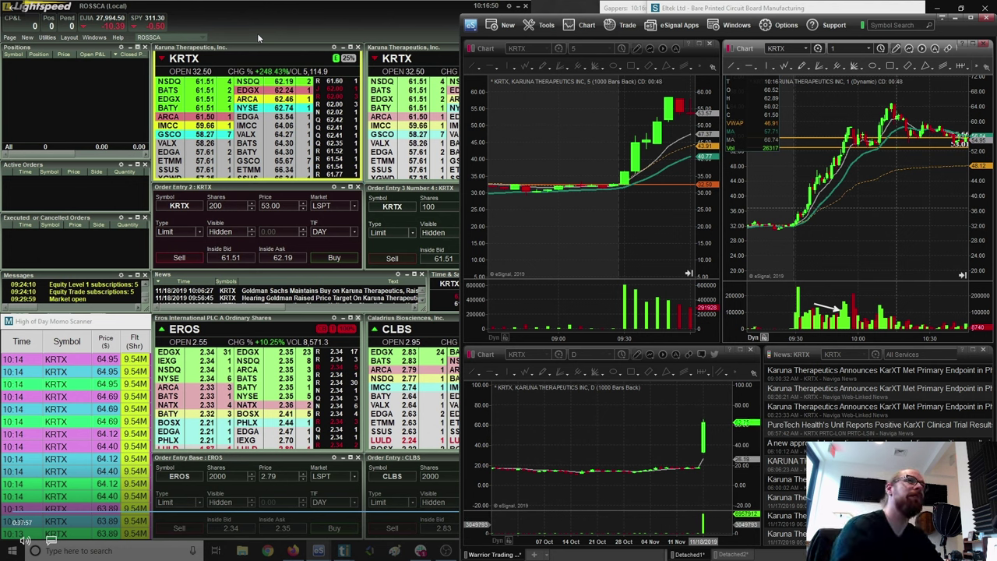
click(665, 218)
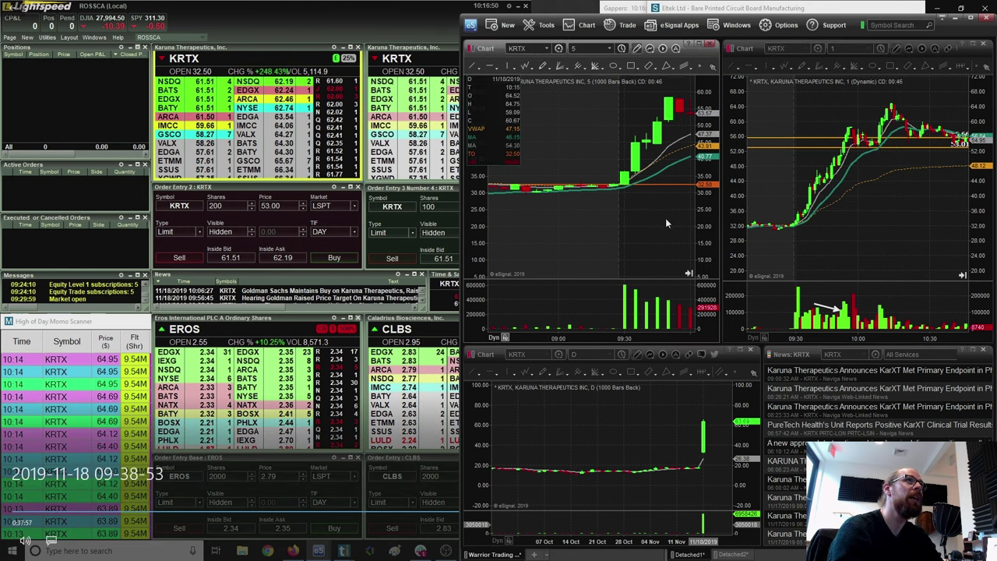
drag(705, 176, 676, 285)
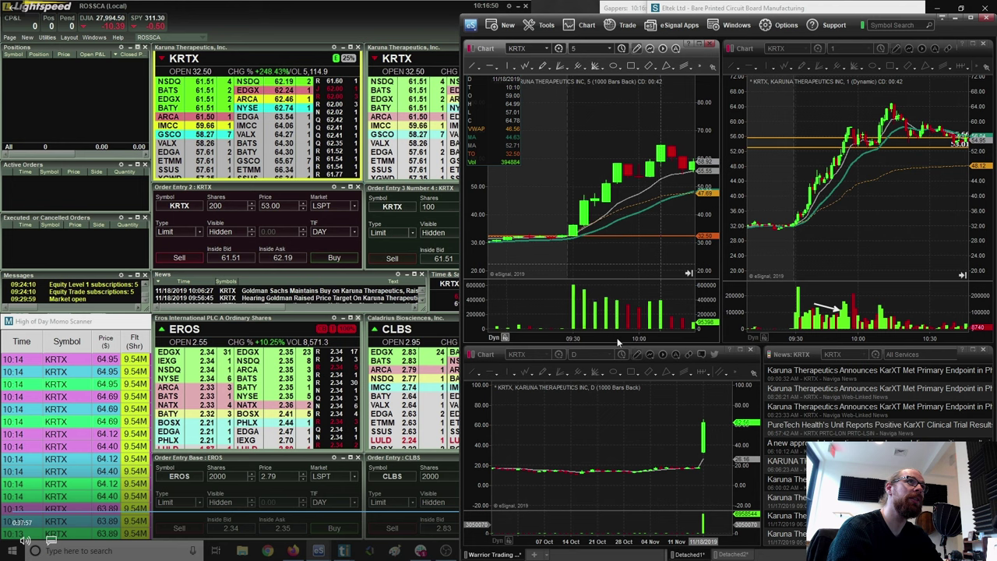
scroll(610, 344, down, 2)
drag(669, 222, 597, 229)
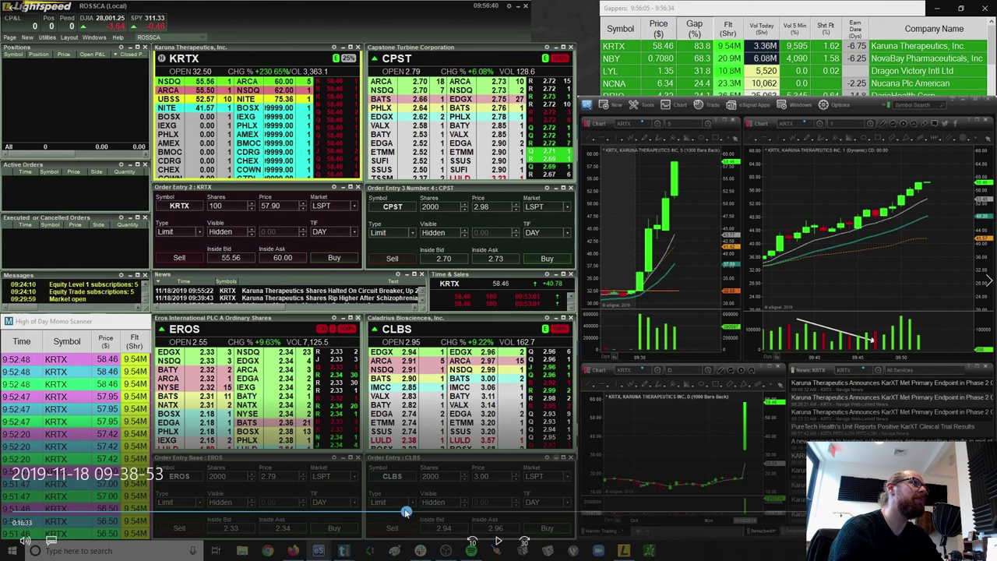
Move the recording forward from 0:16:33 to about 0:28:54 and play it through to 0:29:32.
drag(358, 529, 686, 558)
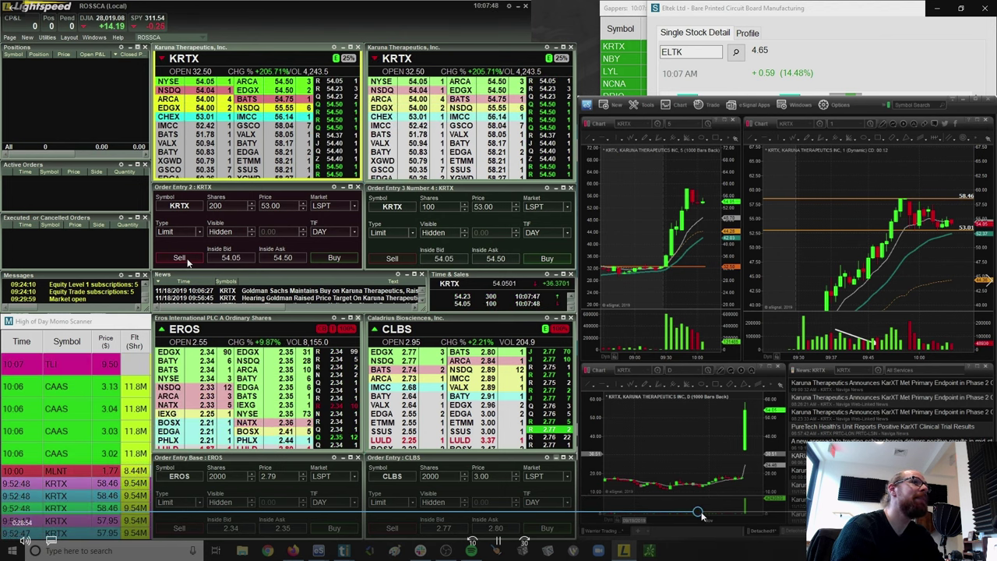
mouse_move(699, 514)
mouse_down()
mouse_move(710, 517)
mouse_move(696, 514)
mouse_up()
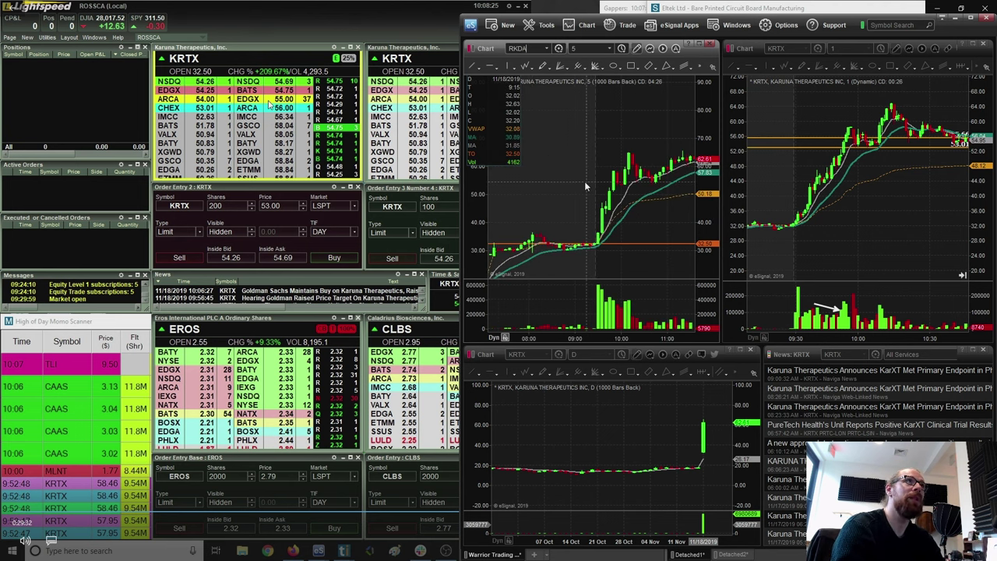
Load RKDA in the linked charts and examine its March 2018 spike on the maximized daily chart.
key(Return)
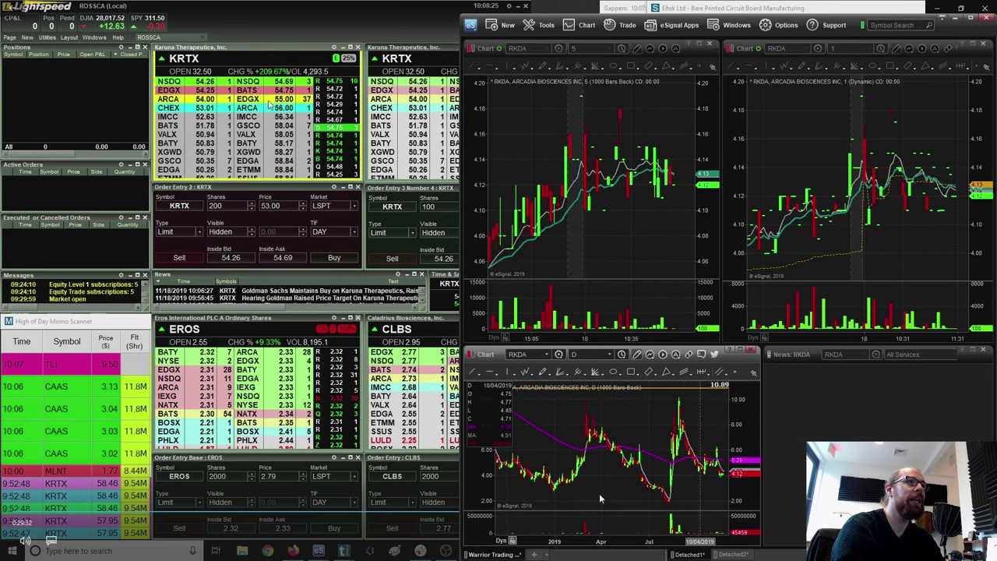
drag(600, 499, 730, 505)
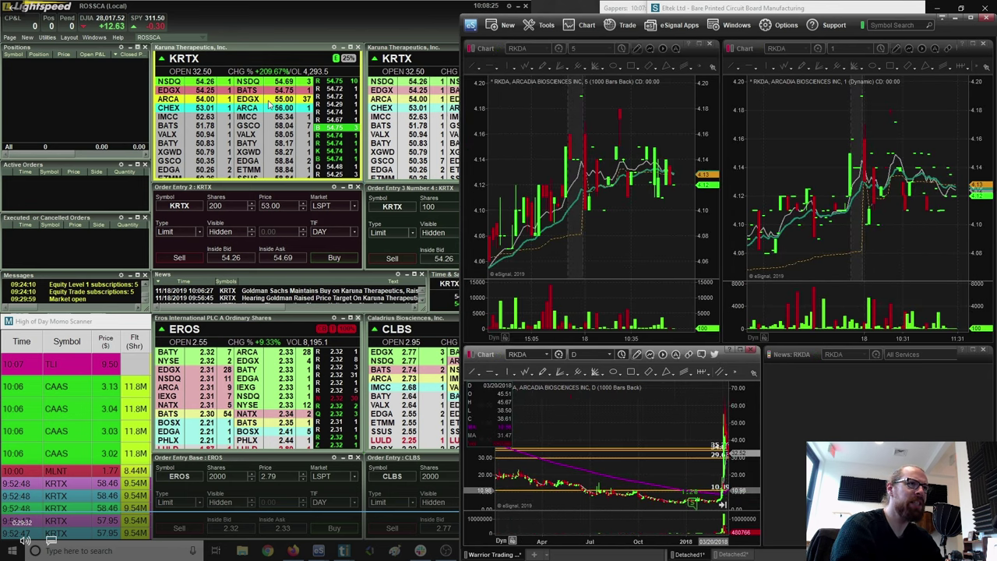
scroll(527, 512, up, 5)
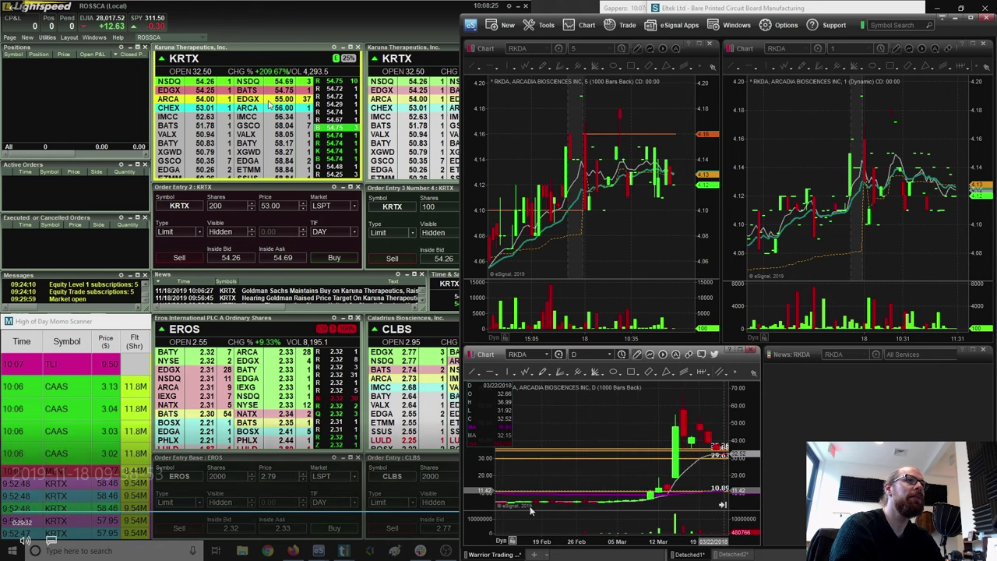
double_click(730, 357)
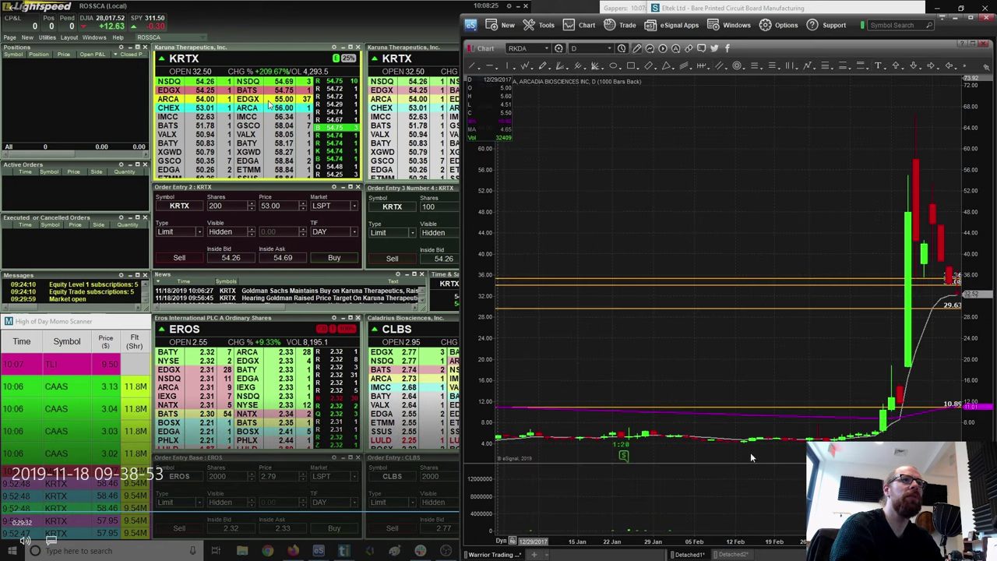
scroll(822, 225, up, 5)
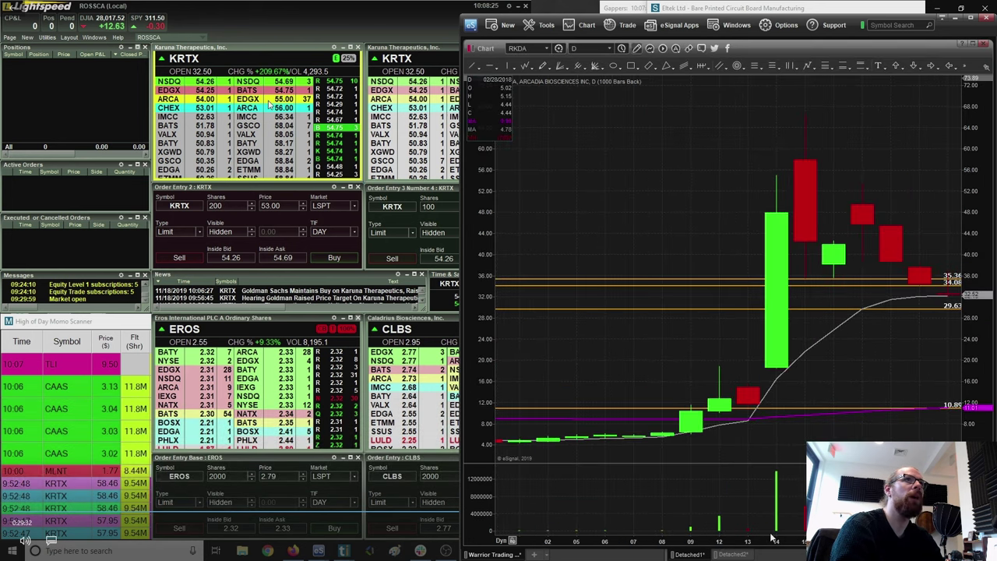
scroll(825, 225, down, 1)
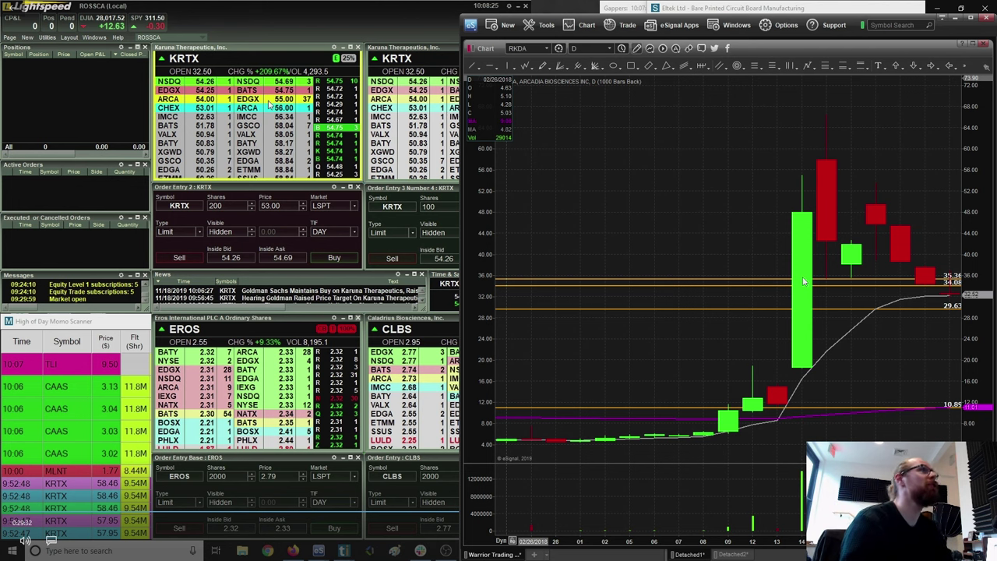
Restore the multi-chart layout, load KRTX in the linked charts, and compress the daily chart's price scale.
double_click(786, 47)
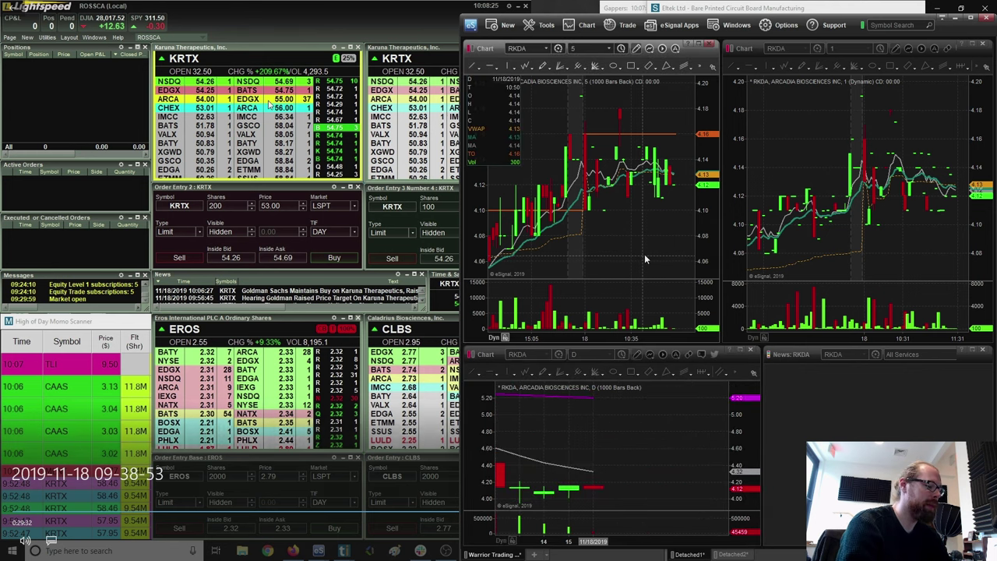
text(KRTX)
key(Return)
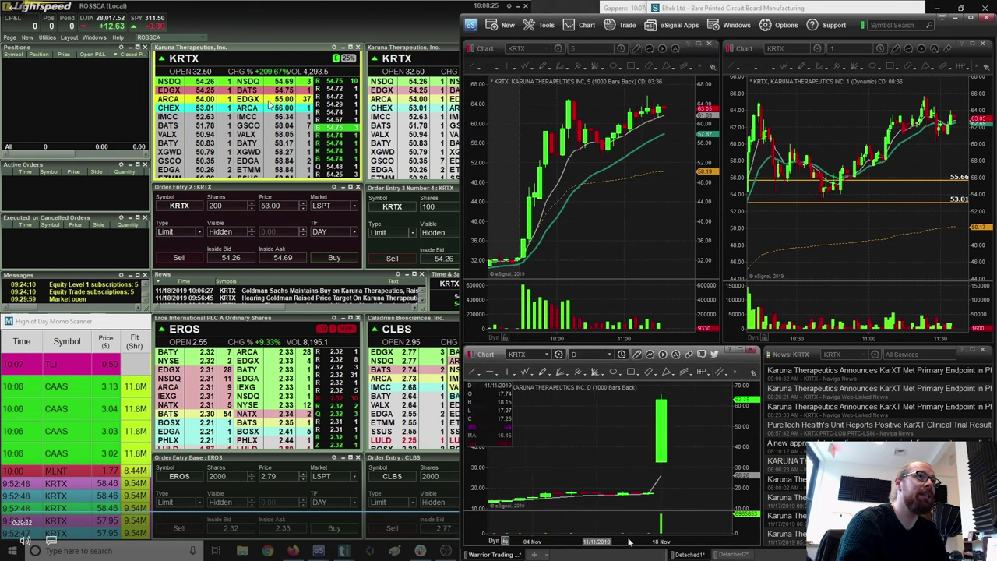
drag(756, 378, 760, 458)
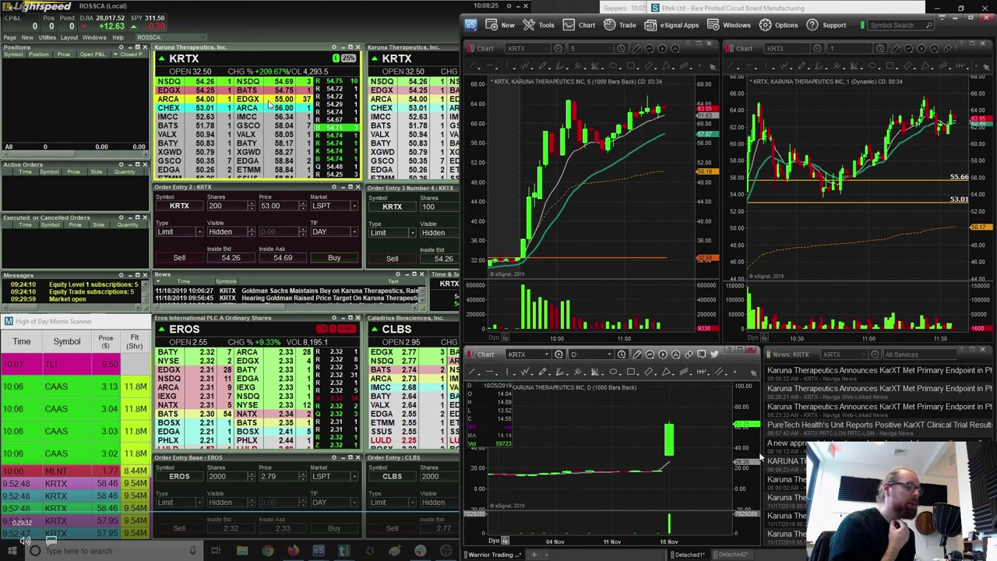